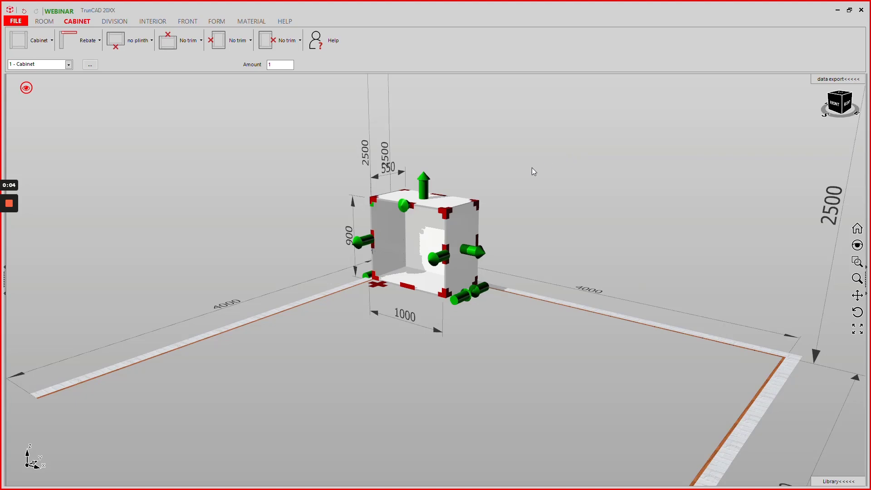
{"action": "scroll", "coordinate": [497, 231], "scroll_direction": "up", "scroll_amount": 4}
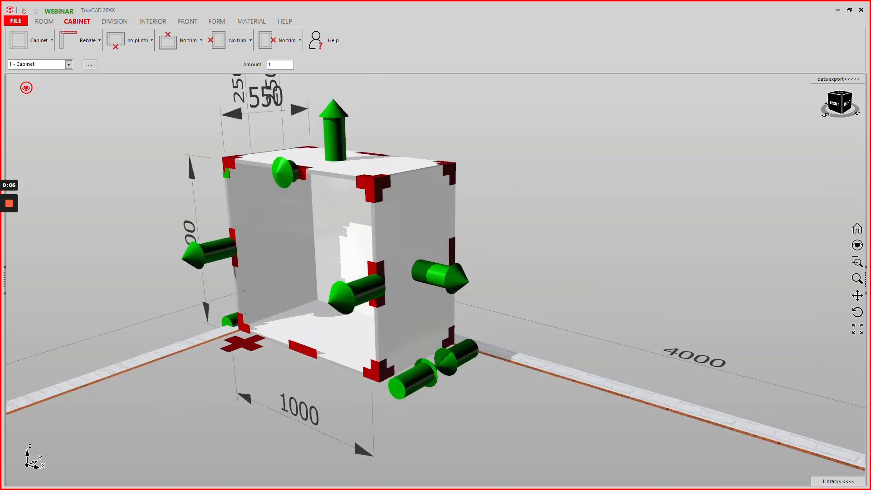
{"action": "mouse_move", "coordinate": [498, 231]}
{"action": "middle_mouse_down"}
{"action": "mouse_move", "coordinate": [567, 231]}
{"action": "mouse_move", "coordinate": [510, 229]}
{"action": "middle_mouse_up"}
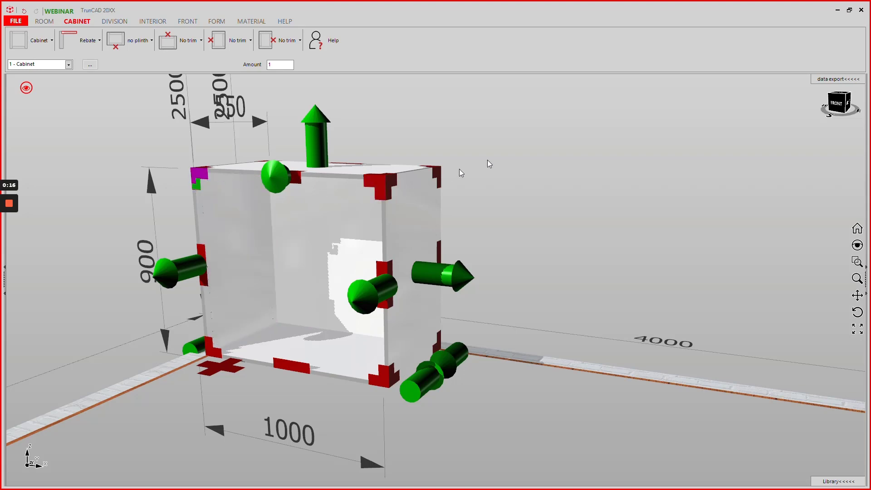
{"action": "middle_click_drag", "start_coordinate": [540, 147], "coordinate": [555, 158]}
{"action": "scroll", "coordinate": [579, 219], "scroll_direction": "down", "scroll_amount": 3}
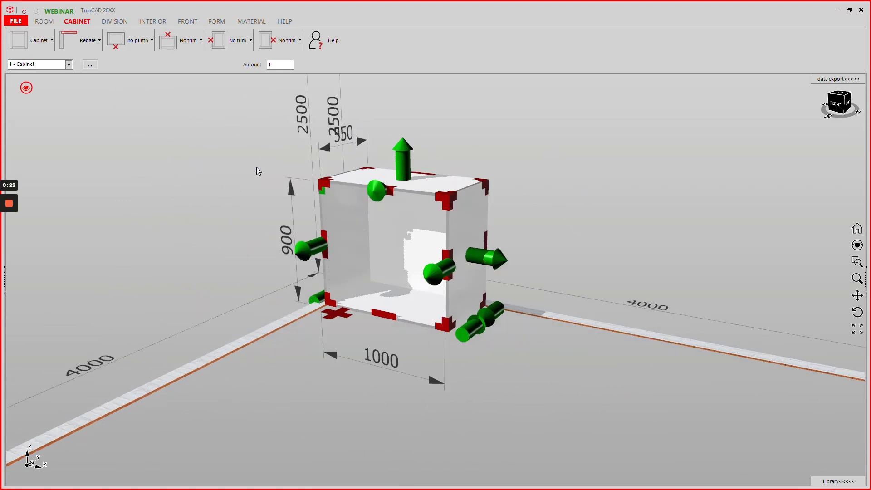
Start a new material set named "Dividing material" and enter the same name as its material.
{"action": "left_click", "coordinate": [251, 23]}
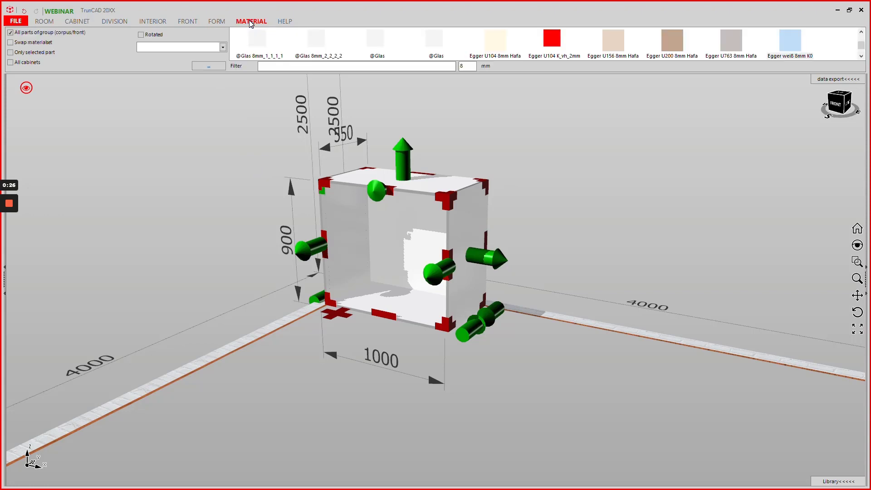
{"action": "left_click", "coordinate": [211, 67]}
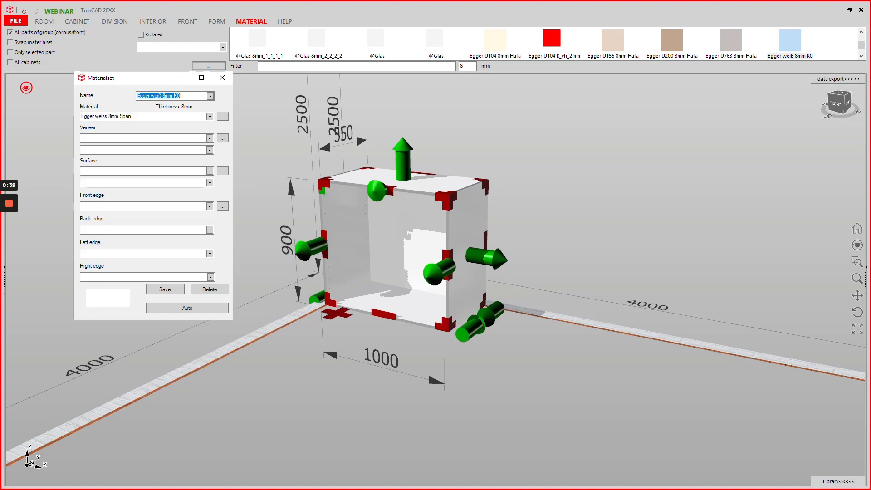
{"action": "type", "text": "Divi"}
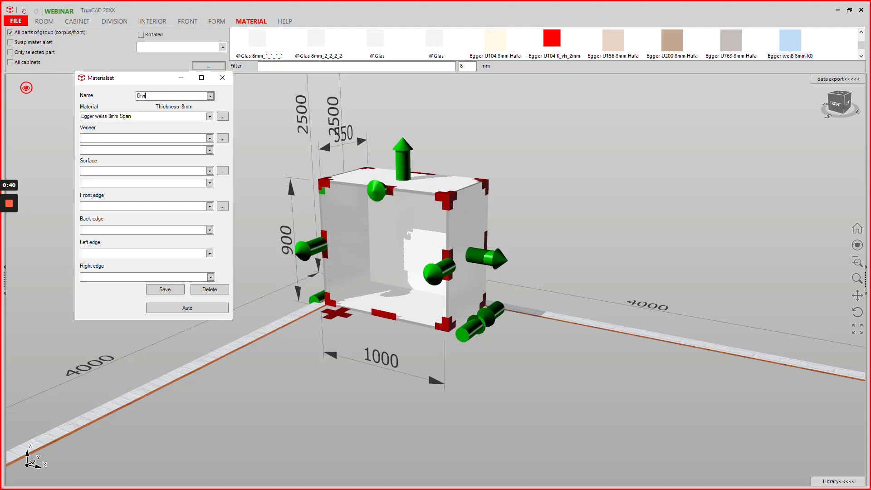
{"action": "type", "text": "ding material"}
{"action": "key", "text": "ctrl+a"}
{"action": "key", "text": "ctrl+c"}
{"action": "key", "text": "Tab"}
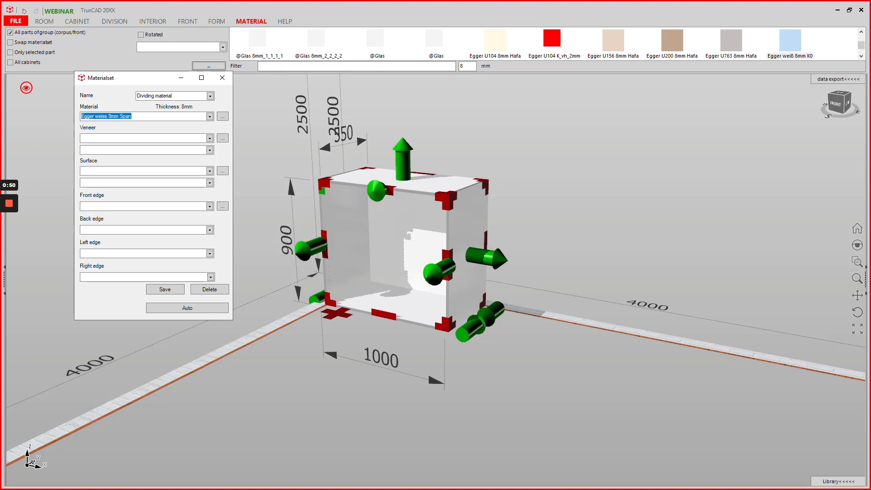
{"action": "key", "text": "ctrl+v"}
Define the Dividing material article with matching description, thickness 0.01, unit x1, rotatable option and raw dimensions, and save both the article and the material set.
{"action": "left_click", "coordinate": [223, 117]}
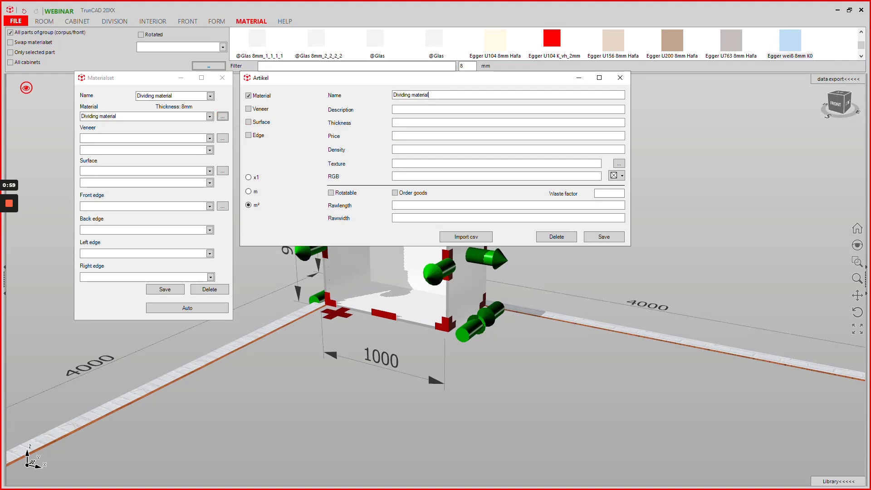
{"action": "key", "text": "Tab"}
{"action": "key", "text": "ctrl+v"}
{"action": "type", "text": "0.0"}
{"action": "left_click", "coordinate": [249, 177]}
{"action": "left_click", "coordinate": [331, 193]}
{"action": "left_click", "coordinate": [394, 205]}
{"action": "type", "text": "6000600"}
{"action": "left_click", "coordinate": [597, 235]}
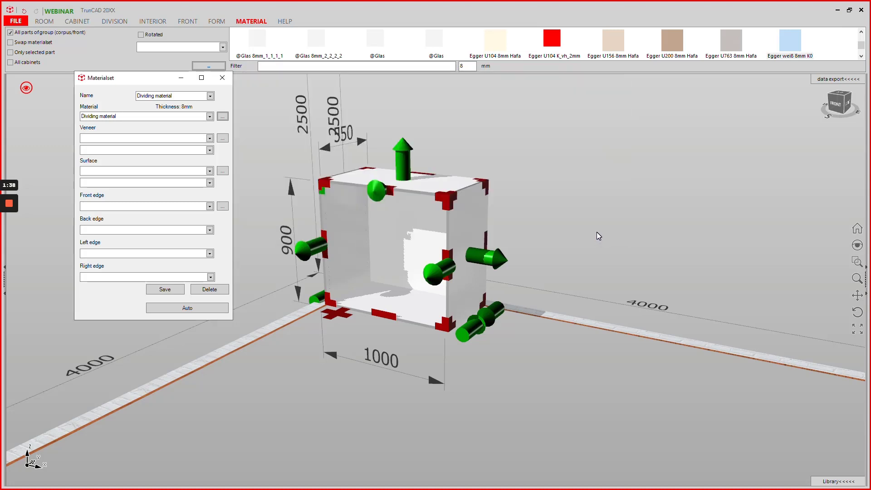
{"action": "left_click", "coordinate": [166, 290]}
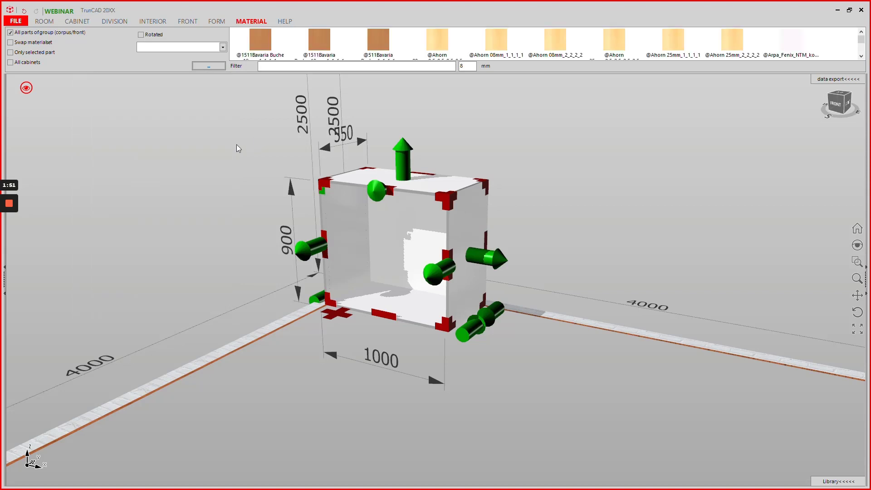
Close the cabinet opening with a single trim front.
{"action": "left_click", "coordinate": [187, 21]}
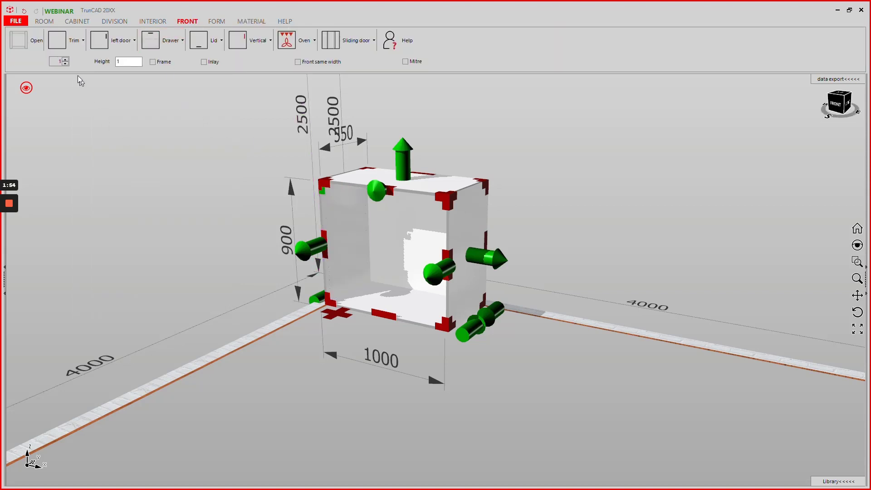
{"action": "left_click", "coordinate": [57, 40]}
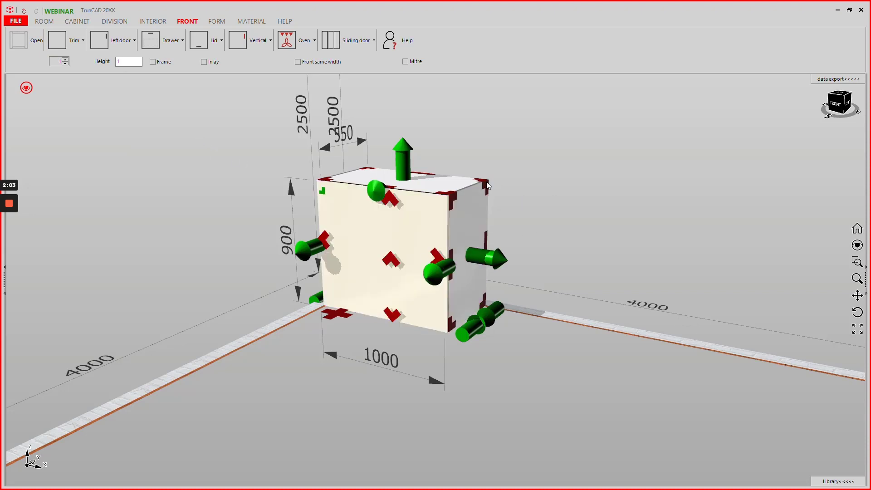
{"action": "scroll", "coordinate": [390, 200], "scroll_direction": "up", "scroll_amount": 2}
Review the trim front's settings without saving changes, and delete the front from the cabinet.
{"action": "left_click", "coordinate": [386, 205]}
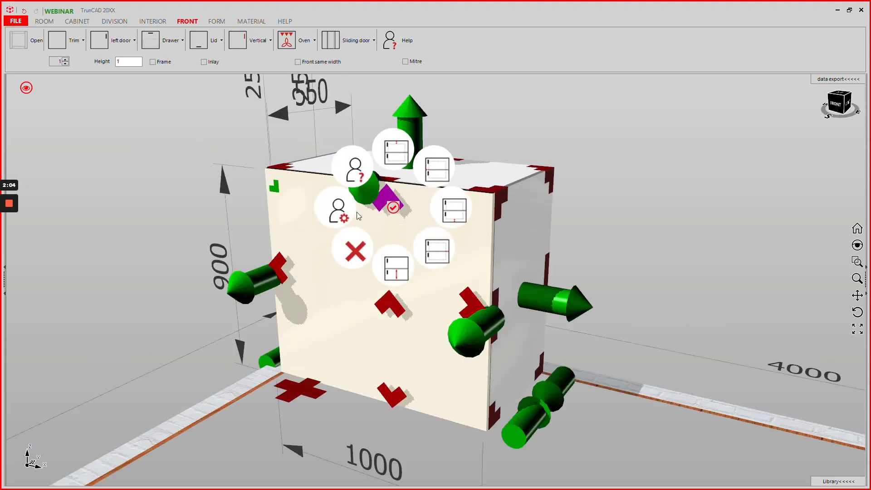
{"action": "left_click", "coordinate": [342, 218]}
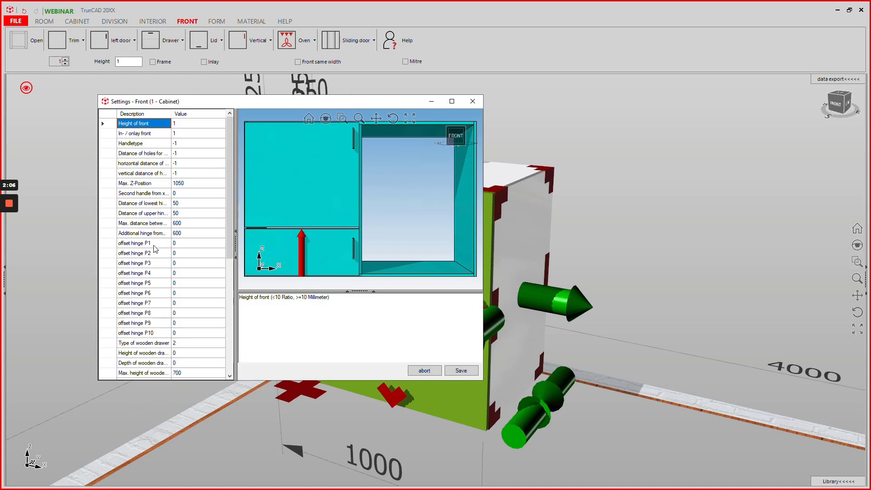
{"action": "scroll", "coordinate": [195, 272], "scroll_direction": "down", "scroll_amount": 5}
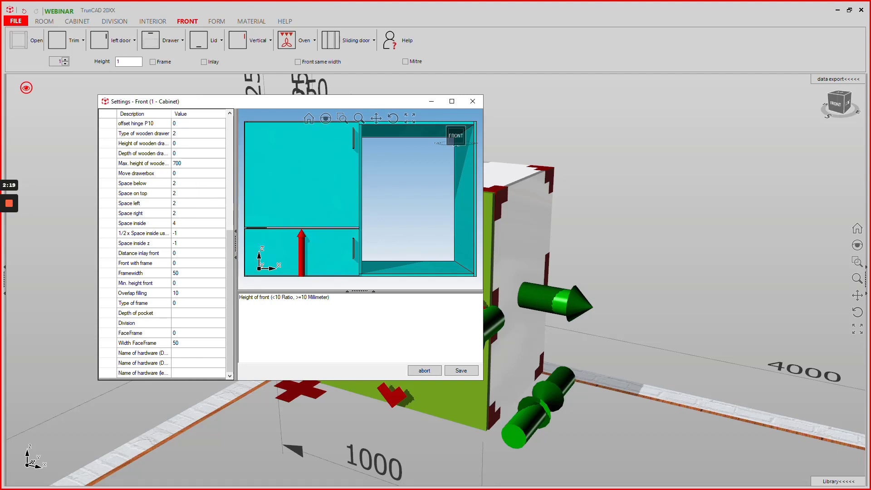
{"action": "left_click", "coordinate": [423, 371]}
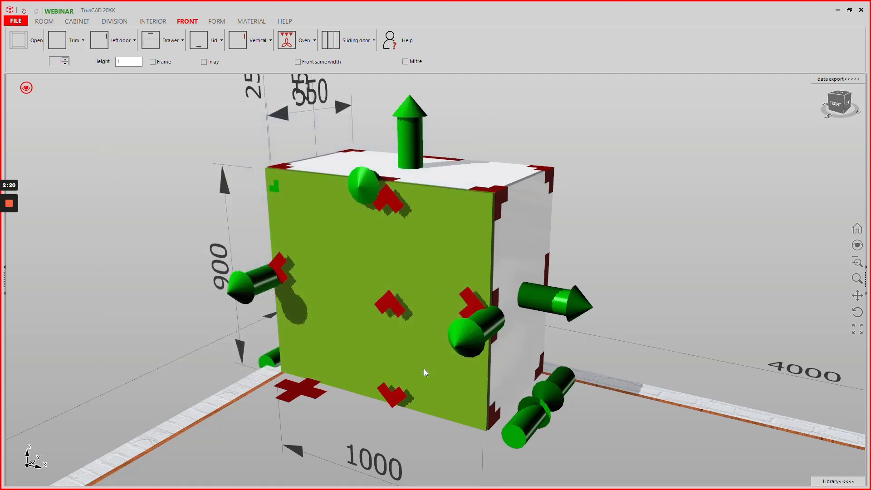
{"action": "left_click", "coordinate": [396, 312]}
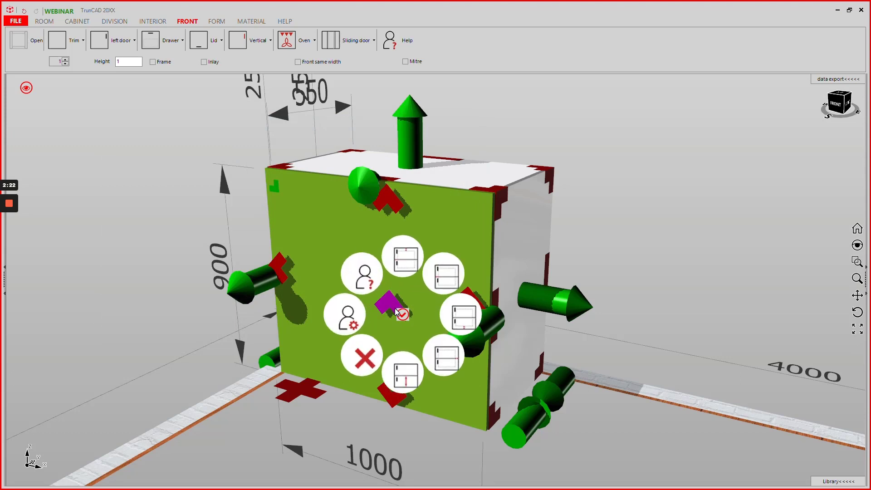
{"action": "left_click", "coordinate": [364, 356]}
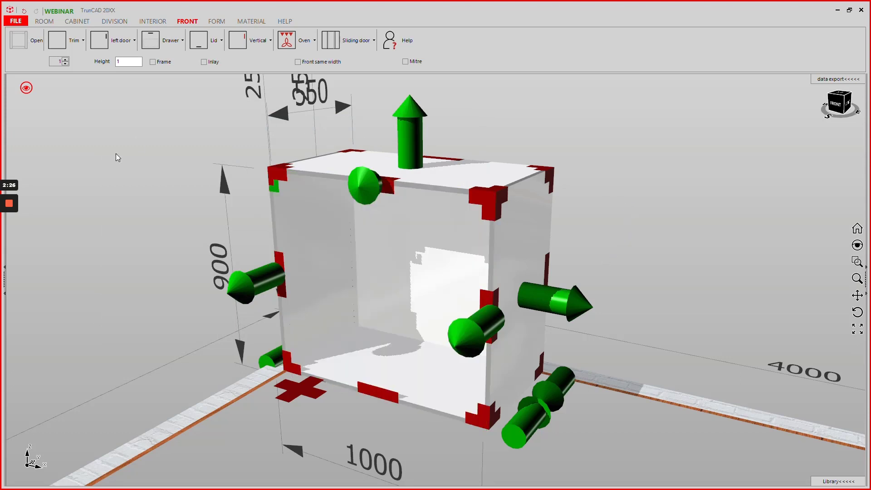
Divide the cabinet with one horizontal shelf and set the height of the area above it to 52.
{"action": "left_click", "coordinate": [116, 23]}
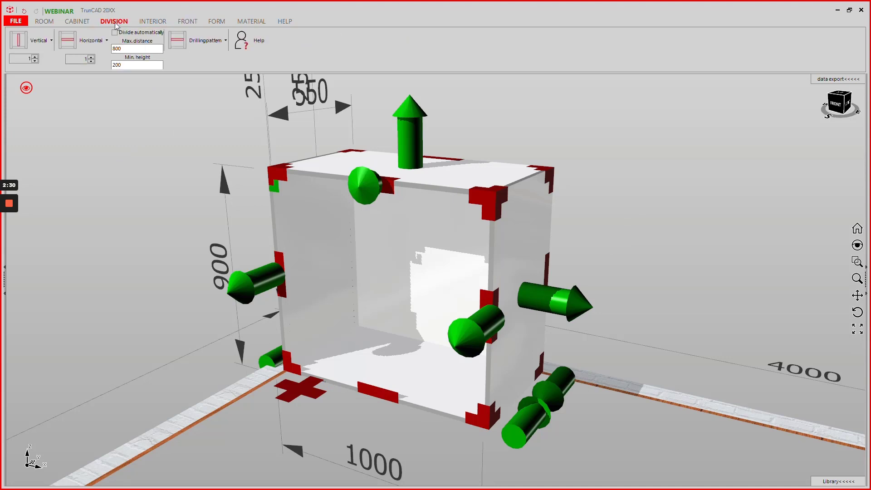
{"action": "left_click", "coordinate": [67, 40]}
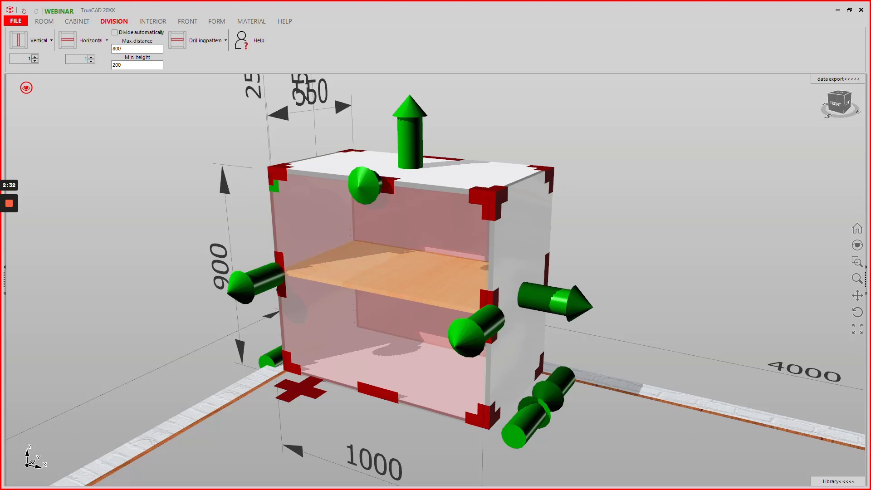
{"action": "left_click", "coordinate": [360, 253]}
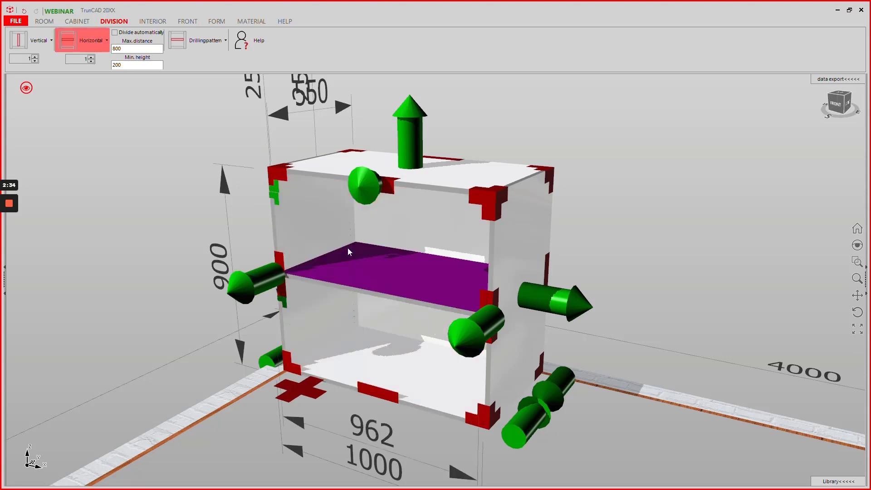
{"action": "right_click", "coordinate": [275, 201]}
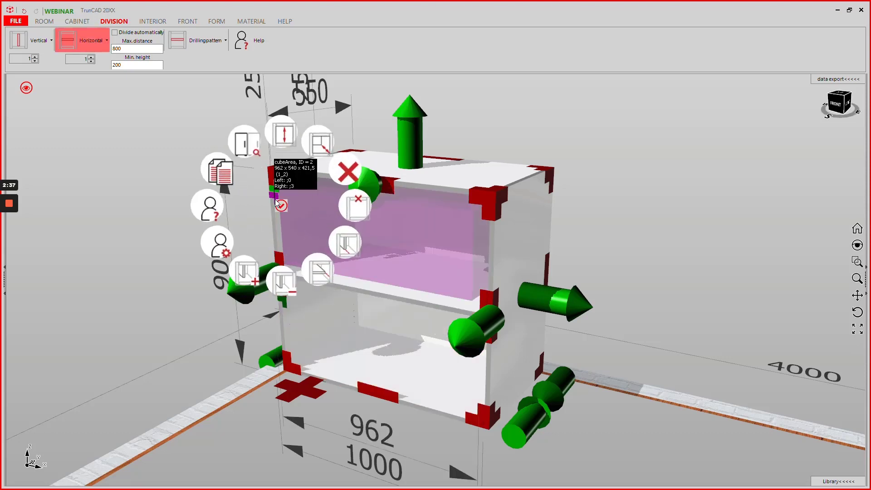
{"action": "left_click", "coordinate": [284, 135]}
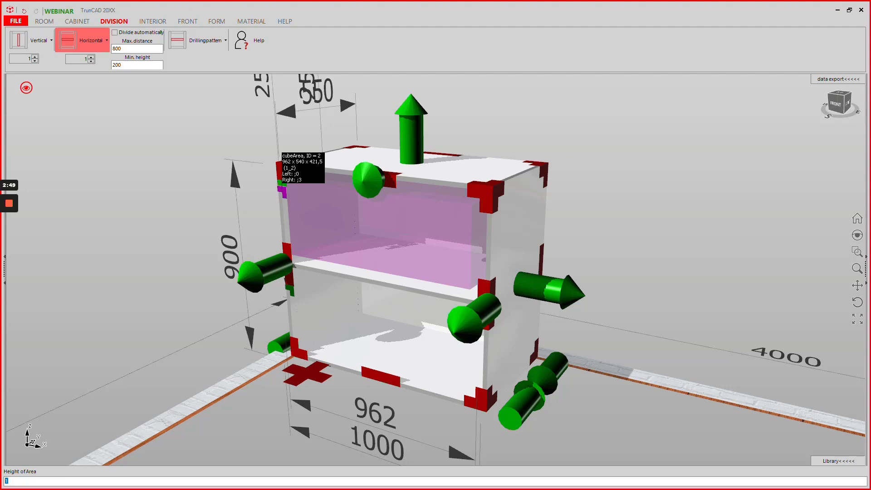
{"action": "type", "text": "52"}
{"action": "key", "text": "Return"}
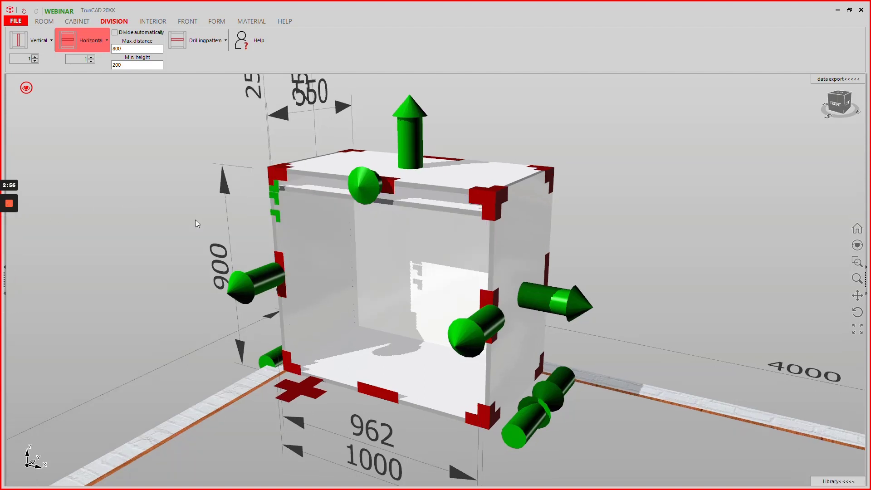
Divide the large area below the shelf with four evenly spaced horizontal shelves.
{"action": "left_click", "coordinate": [91, 57]}
{"action": "left_click", "coordinate": [91, 56]}
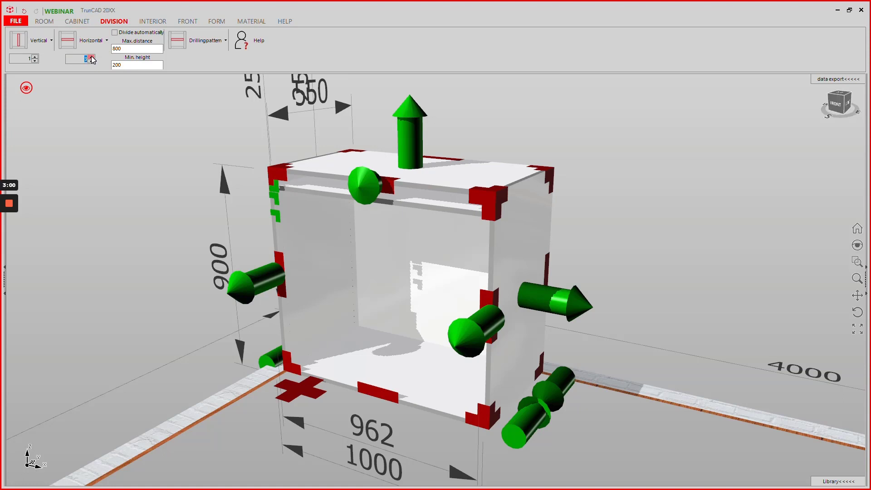
{"action": "left_click", "coordinate": [91, 56]}
{"action": "left_click", "coordinate": [70, 43]}
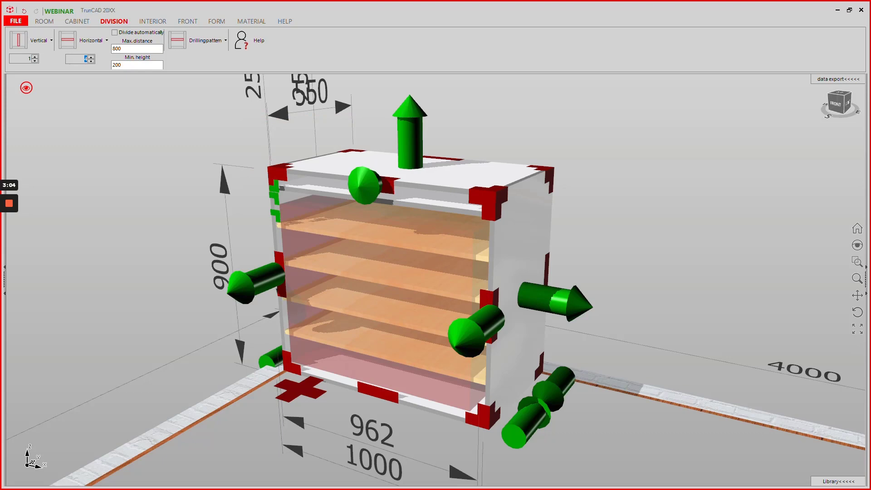
{"action": "left_click", "coordinate": [321, 260]}
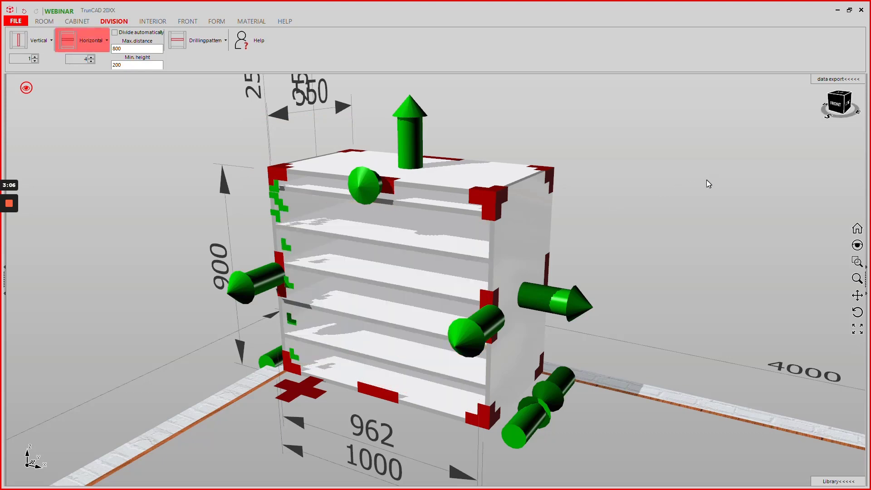
Set the heights of the second and fourth areas from the bottom of the cabinet to 54.
{"action": "left_click", "coordinate": [291, 322]}
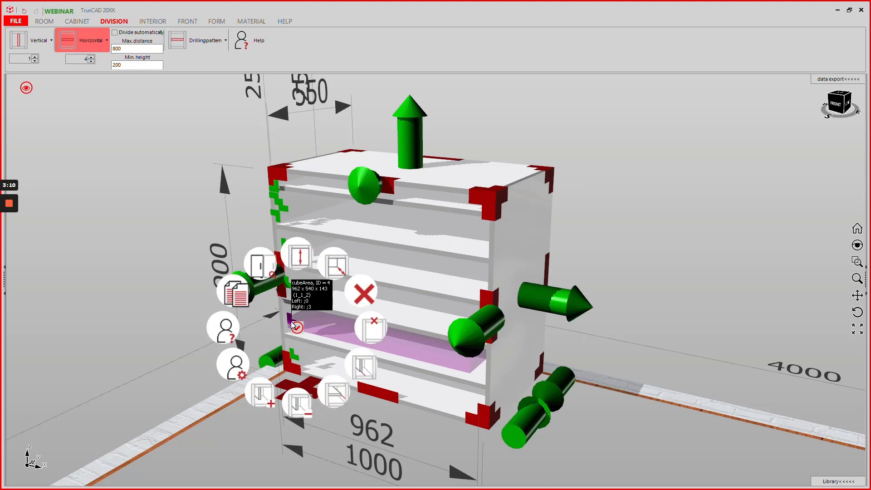
{"action": "left_click", "coordinate": [299, 259]}
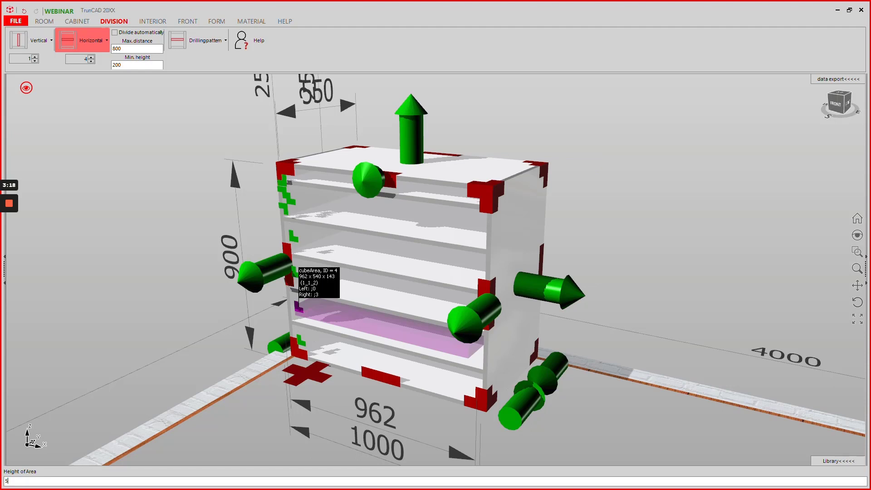
{"action": "key", "text": "Return"}
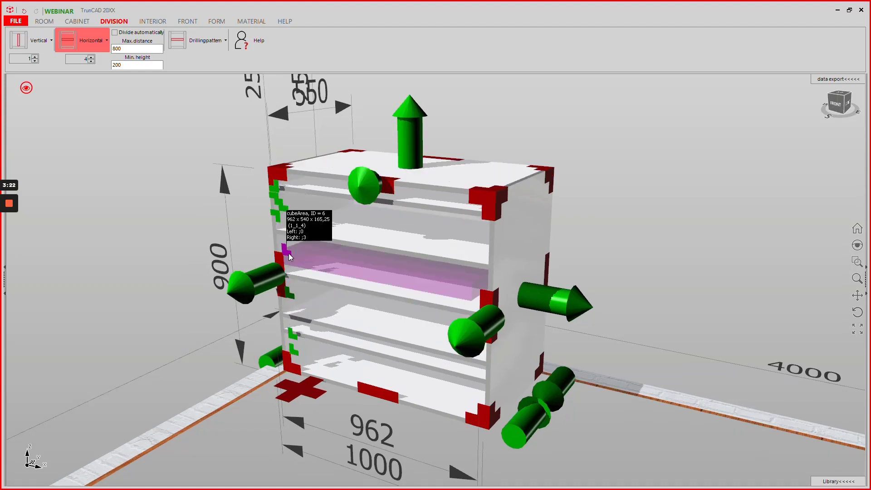
{"action": "left_click", "coordinate": [289, 253]}
{"action": "left_click", "coordinate": [298, 186]}
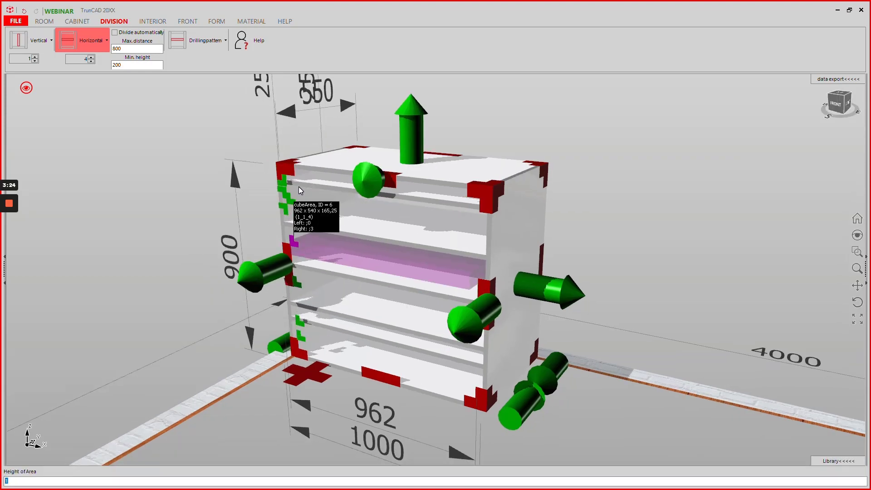
{"action": "type", "text": "54"}
{"action": "key", "text": "Return"}
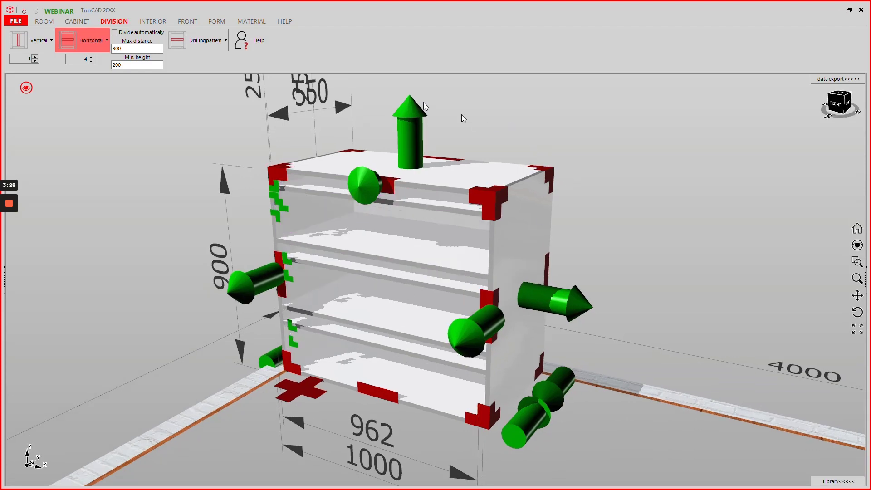
Filter the material list to a thickness of 0.01 mm.
{"action": "left_click", "coordinate": [252, 22]}
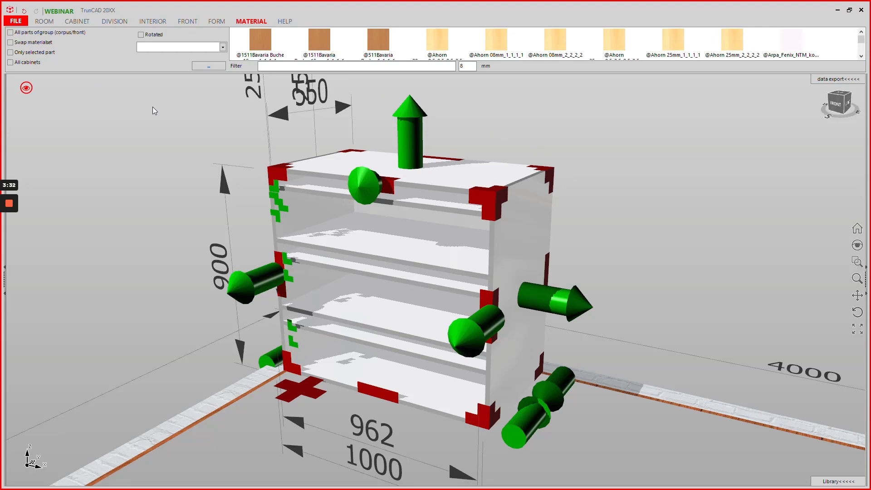
{"action": "double_click", "coordinate": [462, 66]}
{"action": "type", "text": "0.0"}
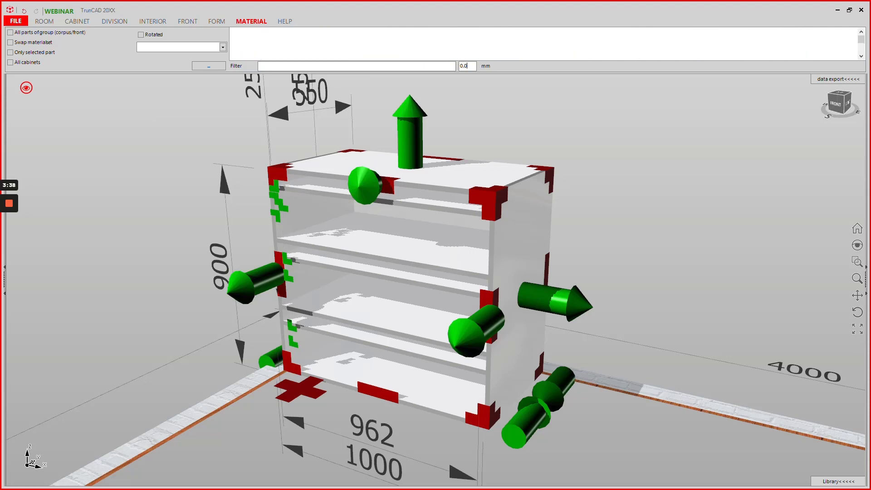
{"action": "type", "text": "1"}
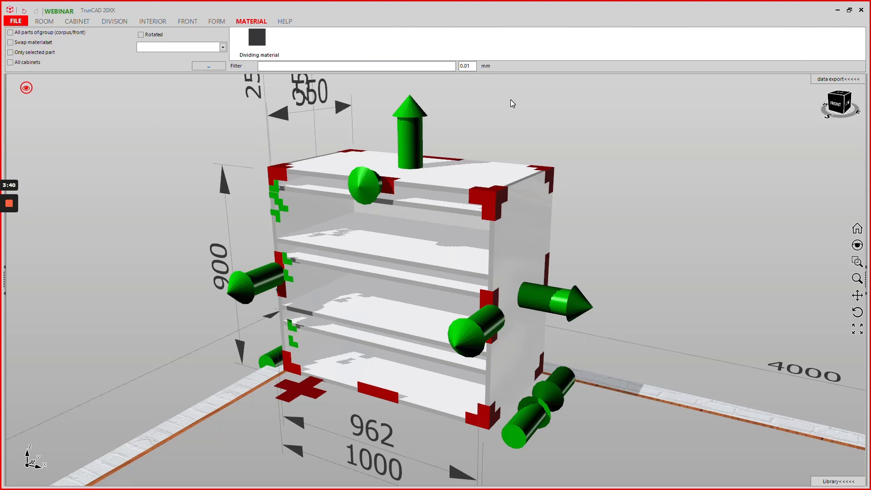
Apply the Dividing material to the cabinet's shelves.
{"action": "left_click", "coordinate": [254, 44]}
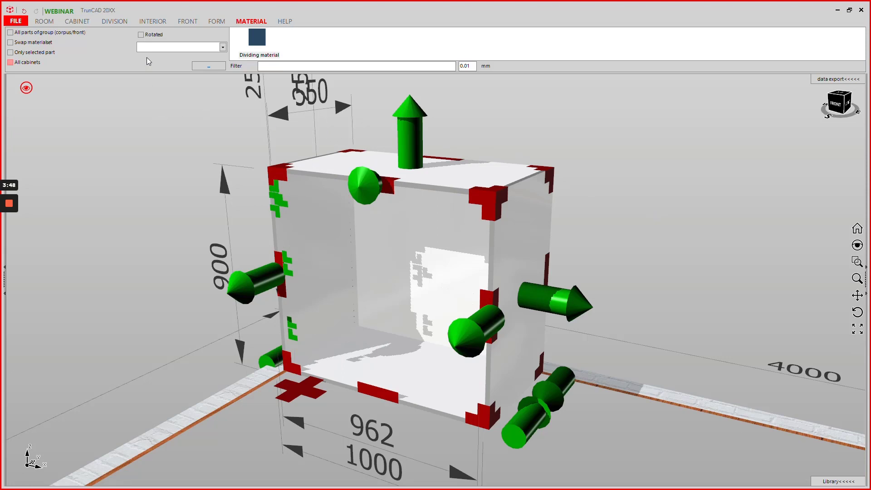
Enable Inlay for fronts and add a trim across the narrow area directly below the cabinet's top panel.
{"action": "left_click", "coordinate": [187, 22]}
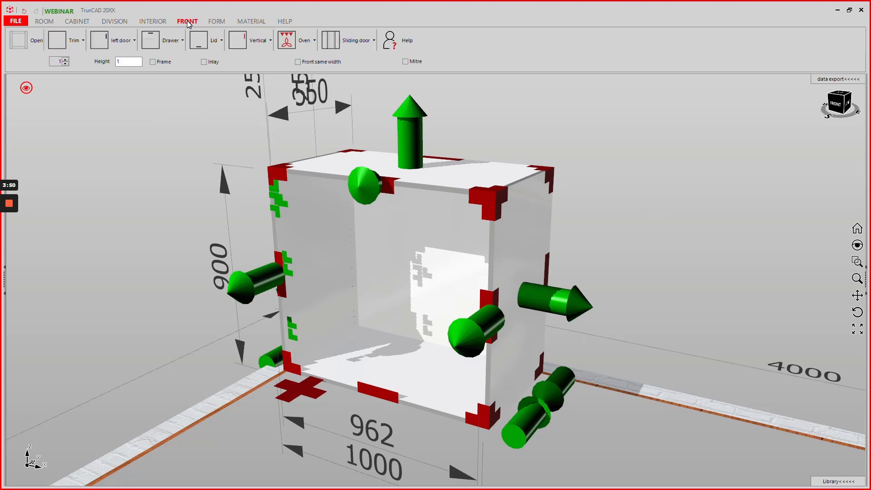
{"action": "left_click", "coordinate": [204, 62]}
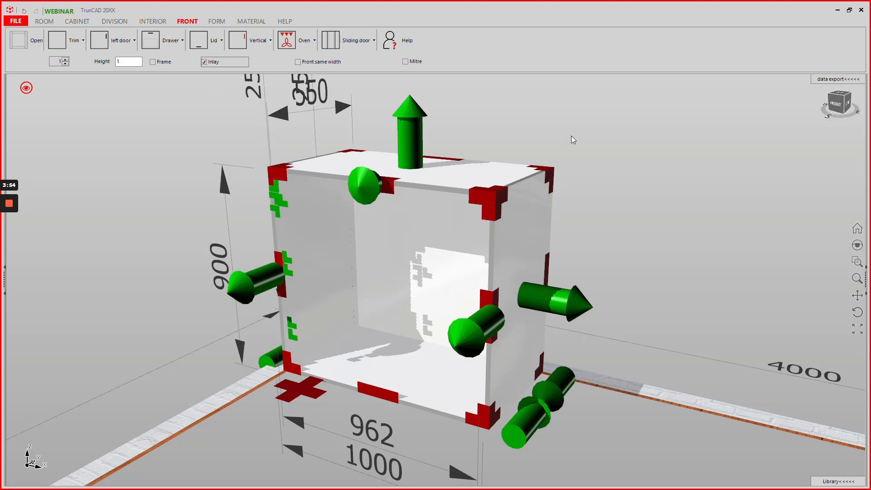
{"action": "scroll", "coordinate": [312, 225], "scroll_direction": "up", "scroll_amount": 3}
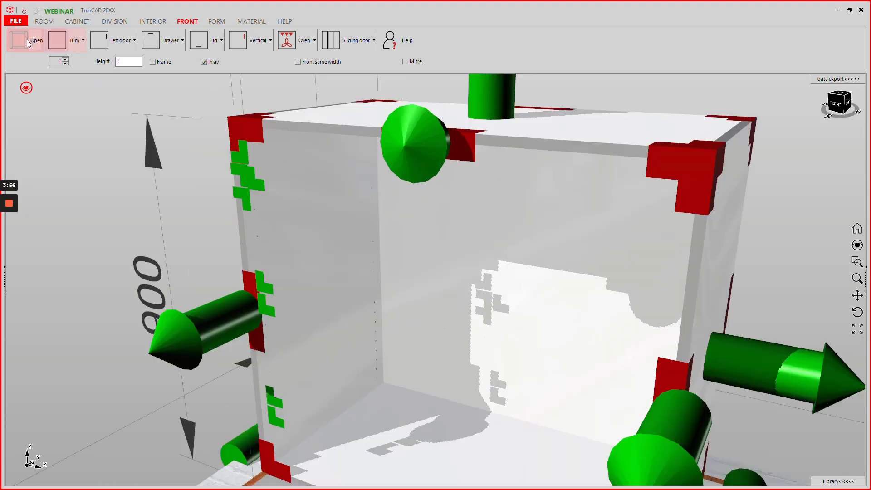
{"action": "left_click", "coordinate": [60, 41]}
{"action": "left_click", "coordinate": [454, 240]}
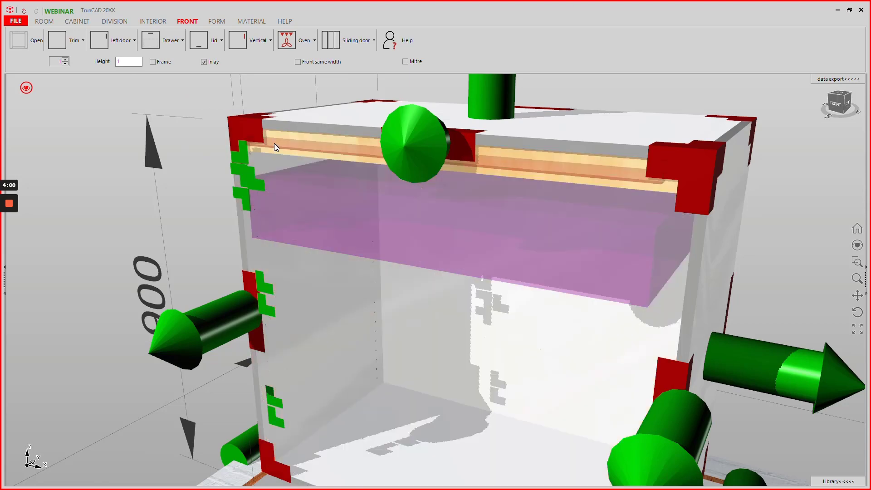
{"action": "left_click", "coordinate": [274, 144]}
{"action": "scroll", "coordinate": [321, 142], "scroll_direction": "down", "scroll_amount": 3}
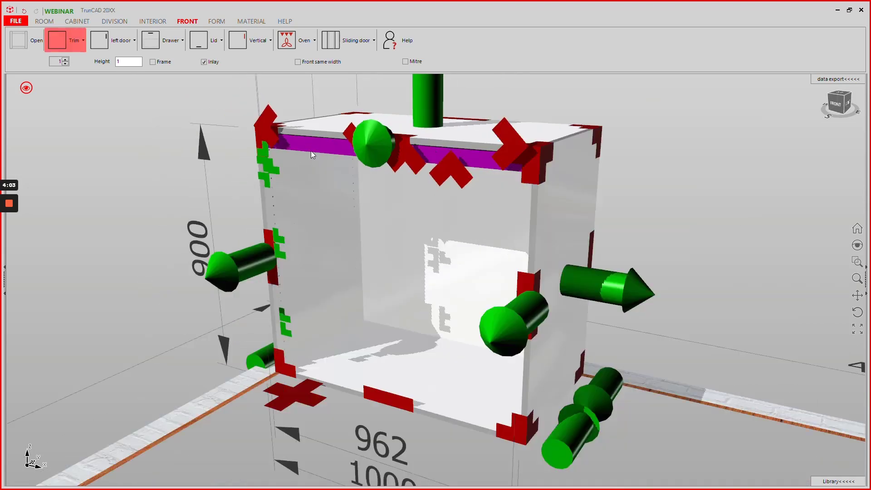
Add inlay trims across the two remaining narrow areas, the second and fourth from the cabinet's bottom.
{"action": "scroll", "coordinate": [273, 233], "scroll_direction": "up", "scroll_amount": 3}
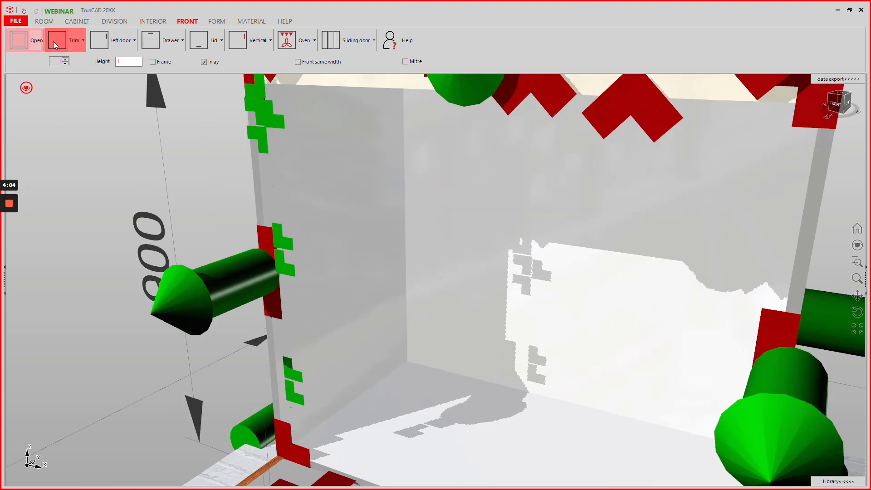
{"action": "left_click", "coordinate": [65, 40]}
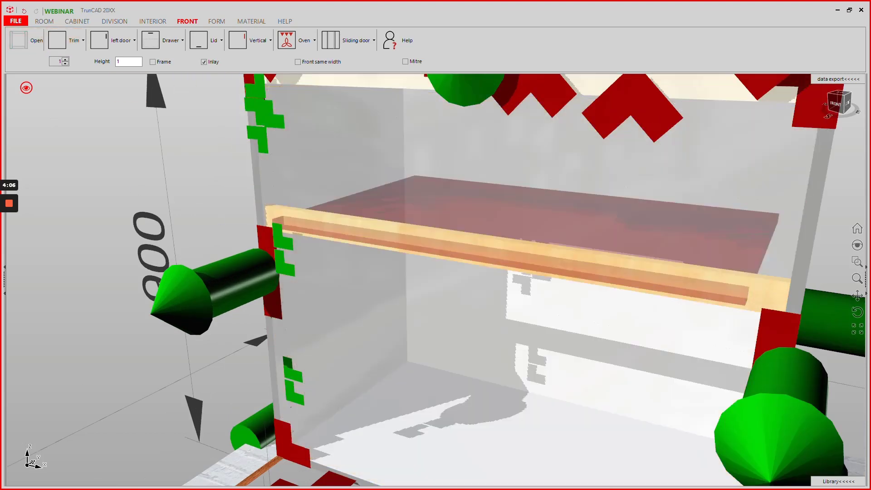
{"action": "left_click", "coordinate": [303, 228]}
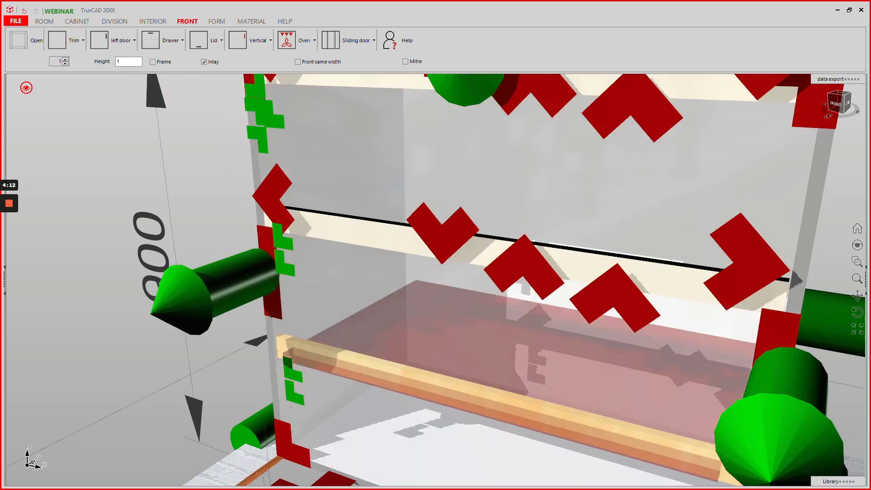
{"action": "left_click", "coordinate": [329, 365]}
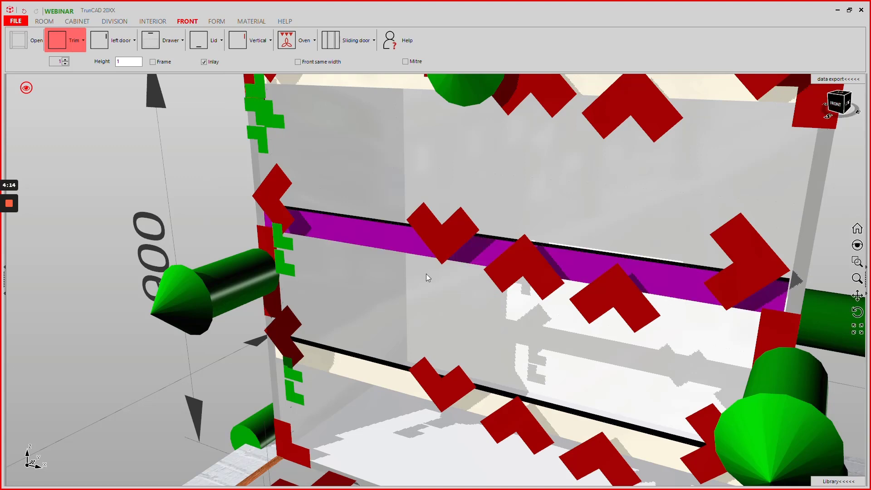
Examine the Trim options, how the uppermost trim meets the cabinet's top panel, and the overlap options offered for it.
{"action": "scroll", "coordinate": [426, 273], "scroll_direction": "down", "scroll_amount": 4}
{"action": "mouse_move", "coordinate": [648, 230]}
{"action": "middle_mouse_down"}
{"action": "mouse_move", "coordinate": [698, 226]}
{"action": "mouse_move", "coordinate": [650, 229]}
{"action": "middle_mouse_up"}
{"action": "scroll", "coordinate": [531, 193], "scroll_direction": "up", "scroll_amount": 3}
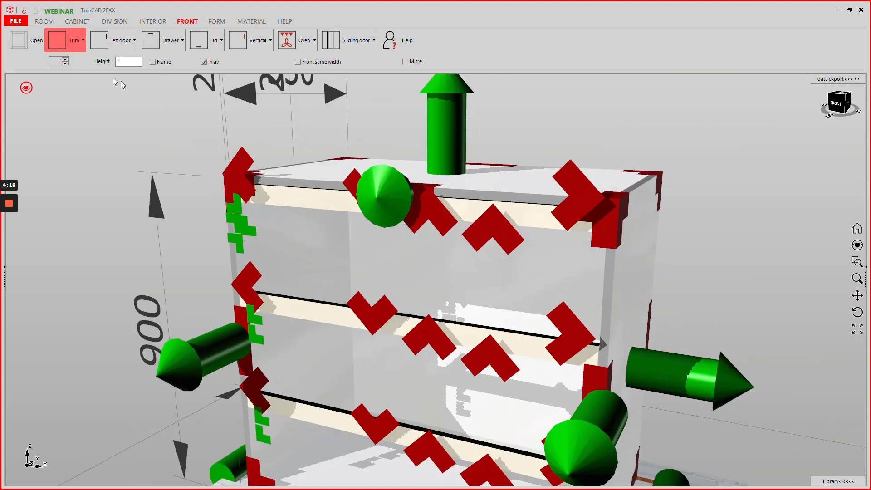
{"action": "left_click", "coordinate": [83, 45]}
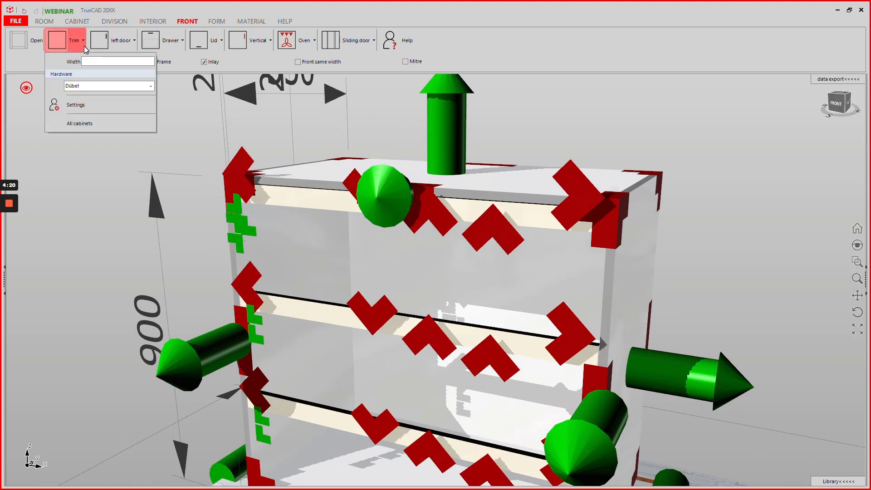
{"action": "left_click", "coordinate": [190, 129]}
{"action": "scroll", "coordinate": [600, 211], "scroll_direction": "up", "scroll_amount": 2}
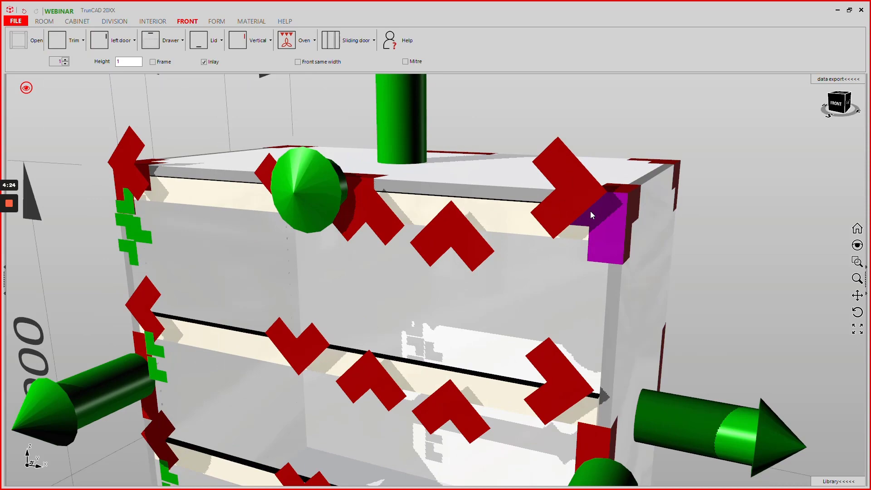
{"action": "scroll", "coordinate": [603, 220], "scroll_direction": "up", "scroll_amount": 4}
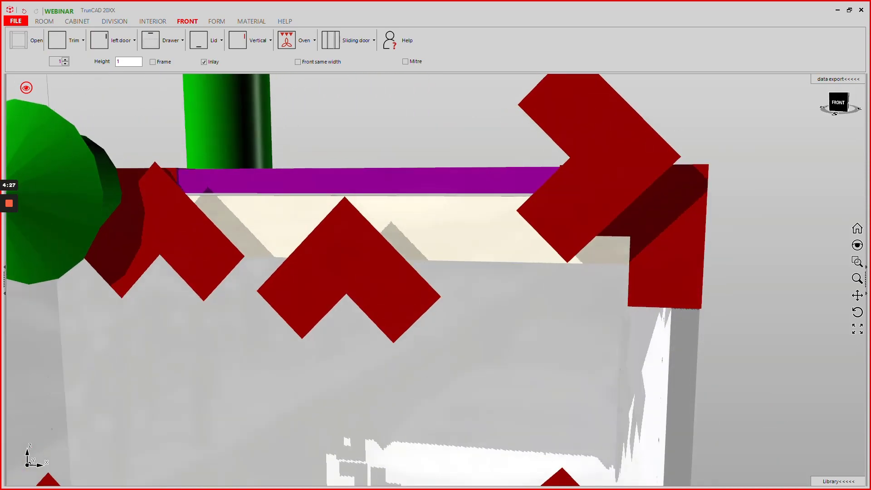
{"action": "mouse_move", "coordinate": [435, 245]}
{"action": "middle_mouse_down"}
{"action": "mouse_move", "coordinate": [451, 245]}
{"action": "mouse_move", "coordinate": [408, 233]}
{"action": "mouse_move", "coordinate": [394, 276]}
{"action": "mouse_move", "coordinate": [449, 245]}
{"action": "middle_mouse_up"}
{"action": "middle_click_drag", "start_coordinate": [526, 168], "coordinate": [496, 200]}
{"action": "scroll", "coordinate": [497, 209], "scroll_direction": "down", "scroll_amount": 3}
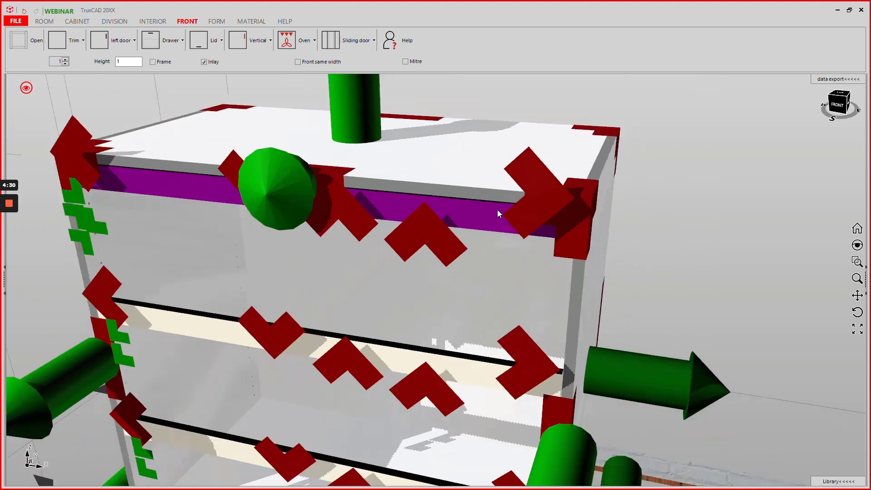
{"action": "left_click", "coordinate": [422, 231]}
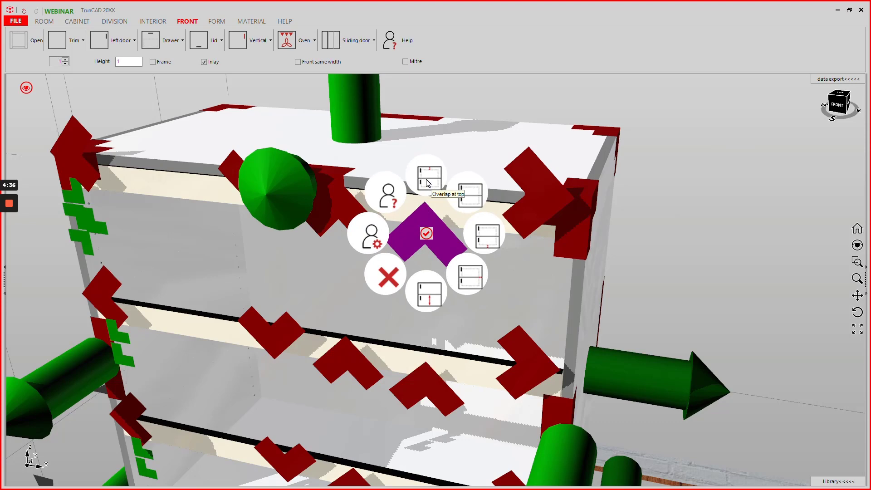
{"action": "left_click", "coordinate": [706, 166]}
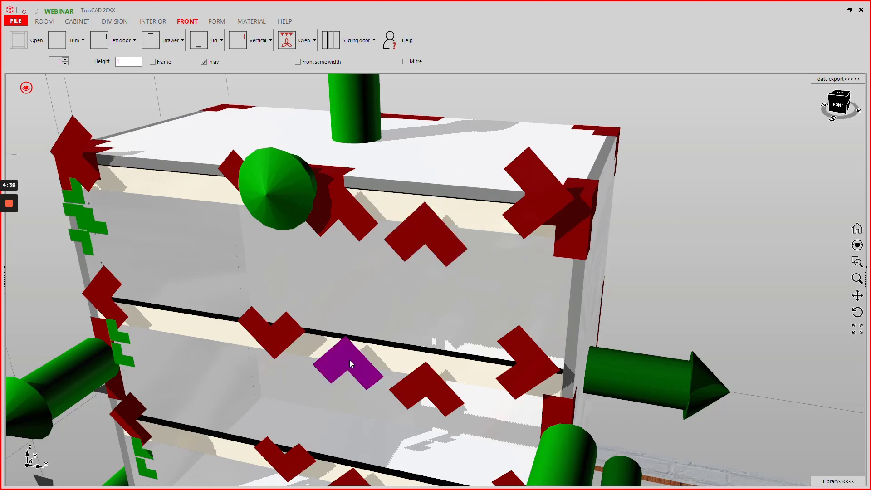
Set the overlap at the top edge of the uppermost trim.
{"action": "left_click", "coordinate": [416, 226]}
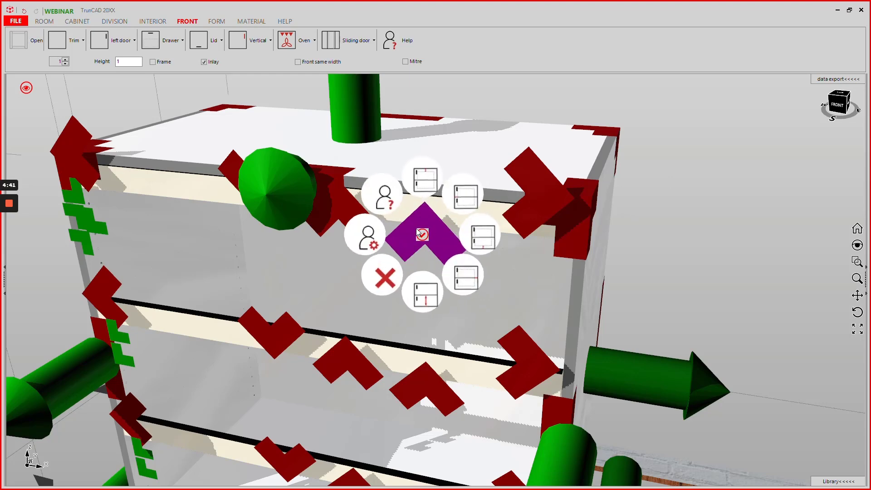
{"action": "left_click", "coordinate": [425, 179]}
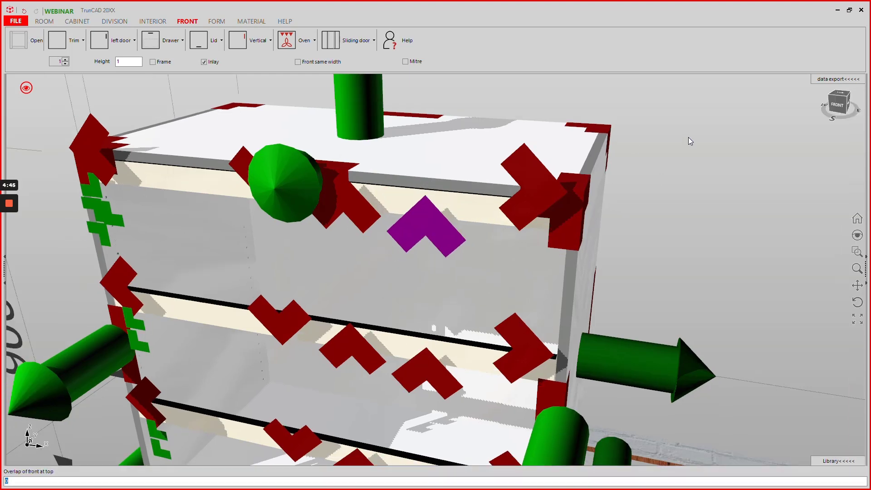
{"action": "key", "text": "Return"}
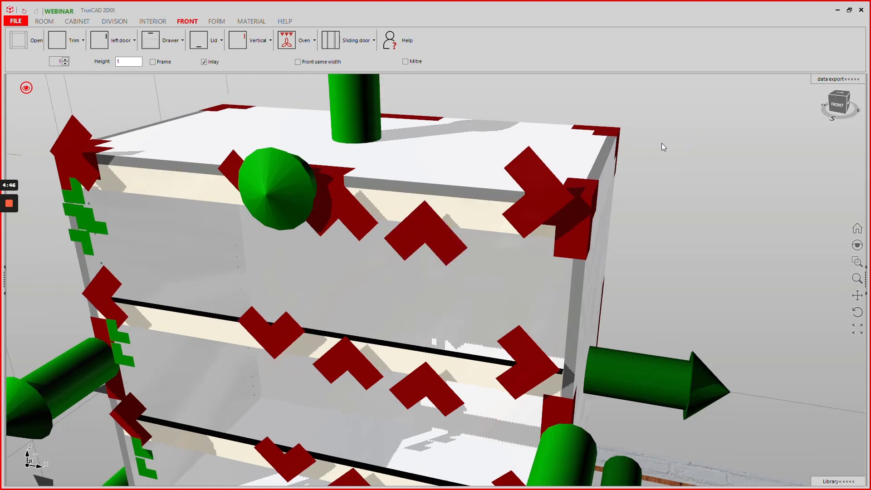
Set the right and left overlaps of the uppermost trim to 2.
{"action": "left_click", "coordinate": [426, 230]}
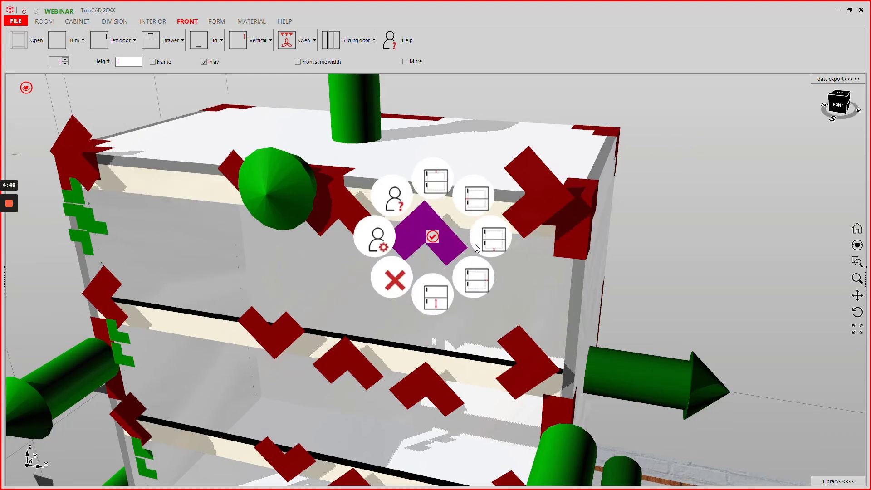
{"action": "left_click", "coordinate": [474, 276]}
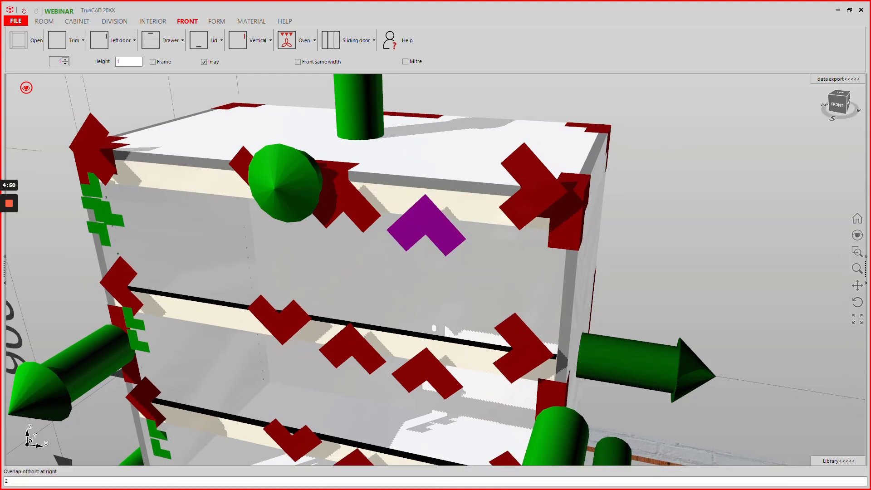
{"action": "key", "text": "Return"}
{"action": "left_click", "coordinate": [420, 237]}
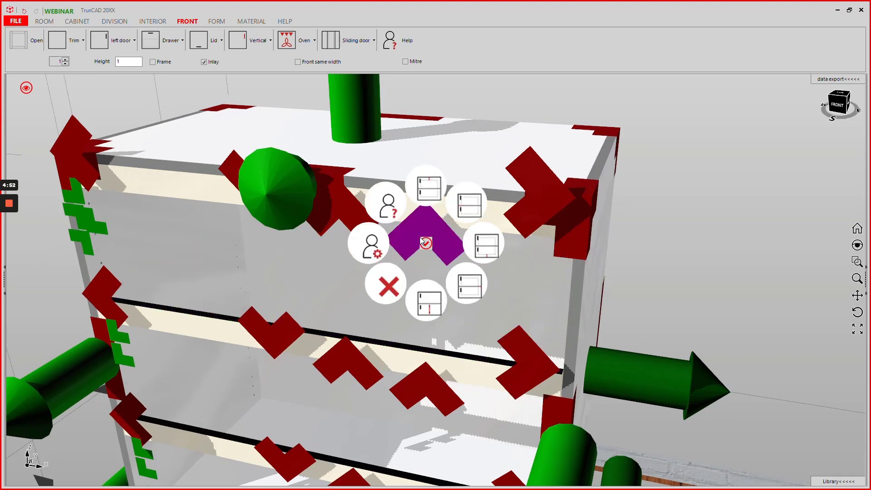
{"action": "left_click", "coordinate": [469, 214]}
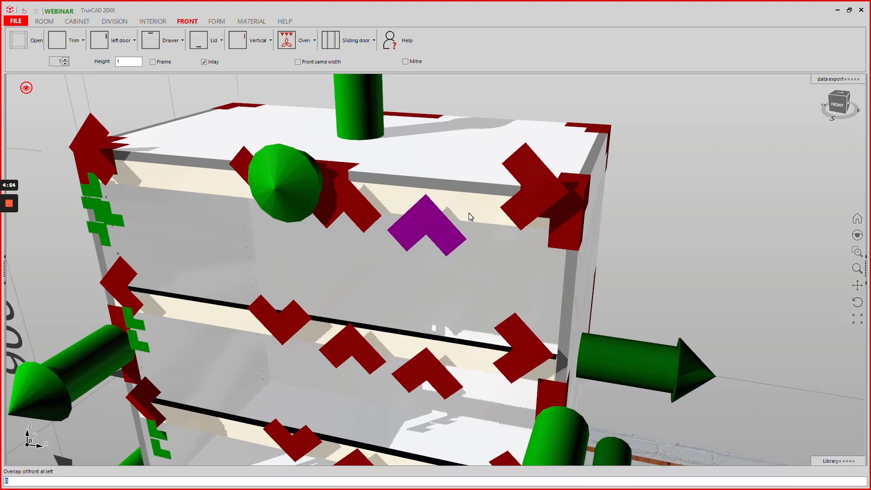
{"action": "type", "text": "2"}
{"action": "key", "text": "Return"}
Set the right and left overlaps of the middle trim to 2.
{"action": "scroll", "coordinate": [531, 135], "scroll_direction": "down", "scroll_amount": 3}
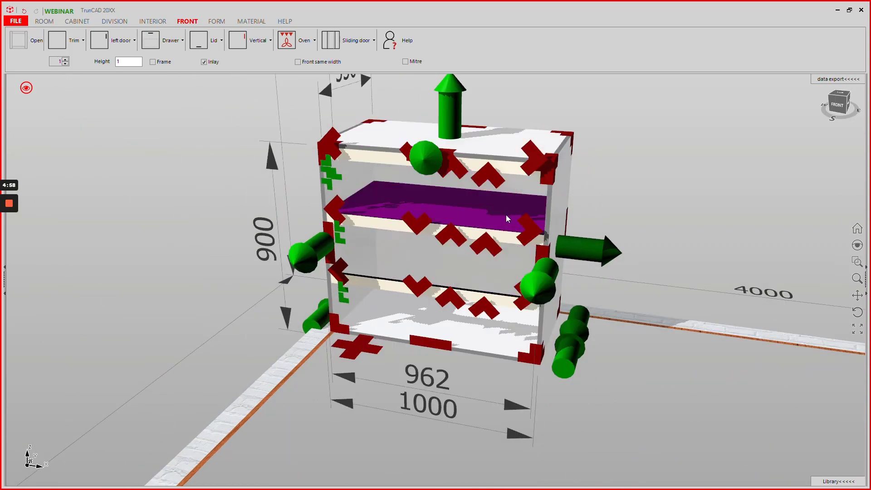
{"action": "scroll", "coordinate": [494, 238], "scroll_direction": "up", "scroll_amount": 5}
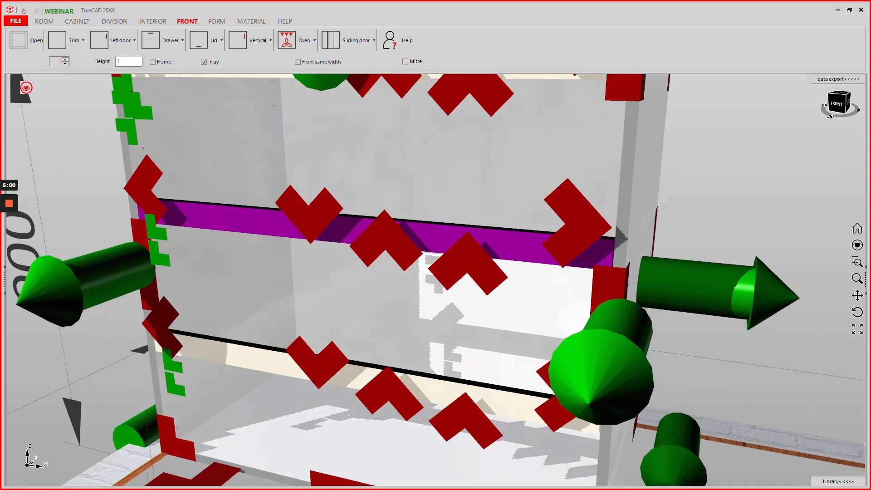
{"action": "left_click", "coordinate": [470, 252]}
{"action": "left_click", "coordinate": [524, 314]}
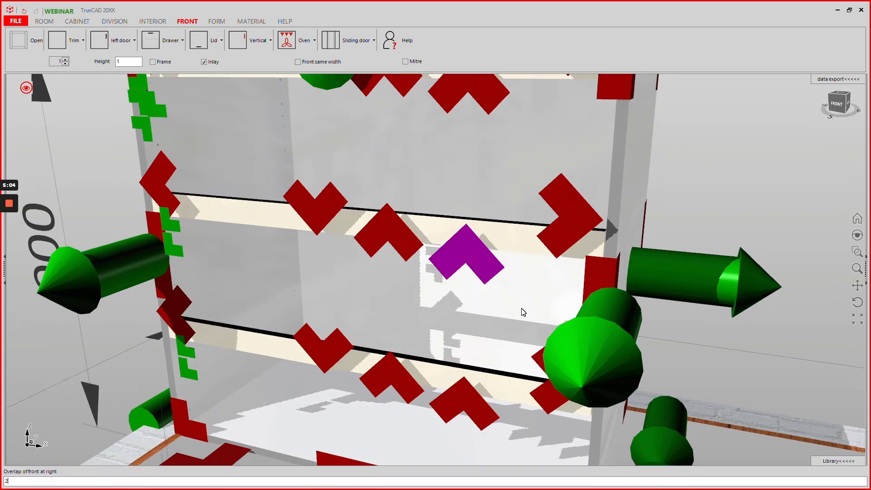
{"action": "key", "text": "Return"}
{"action": "left_click", "coordinate": [480, 267]}
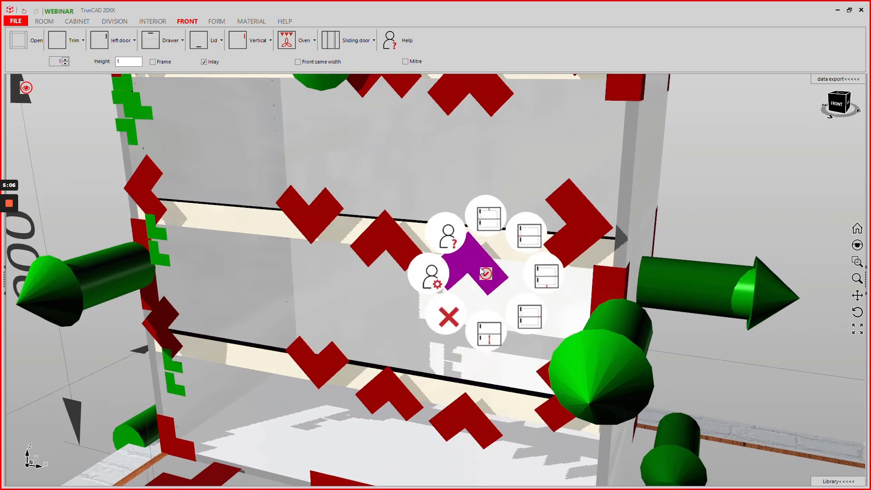
{"action": "left_click", "coordinate": [523, 241]}
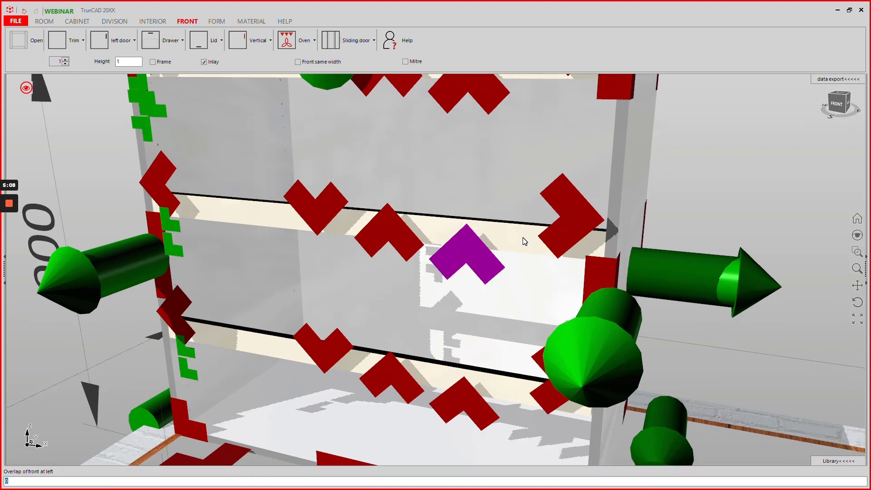
{"action": "type", "text": "2"}
{"action": "key", "text": "Return"}
Set the left and right overlaps of the lowest trim to 2.
{"action": "scroll", "coordinate": [451, 219], "scroll_direction": "down", "scroll_amount": 2}
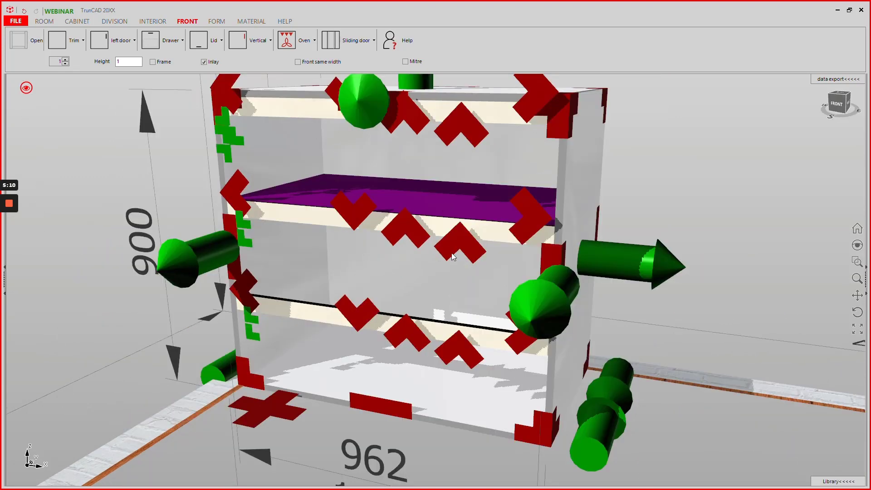
{"action": "left_click", "coordinate": [452, 256]}
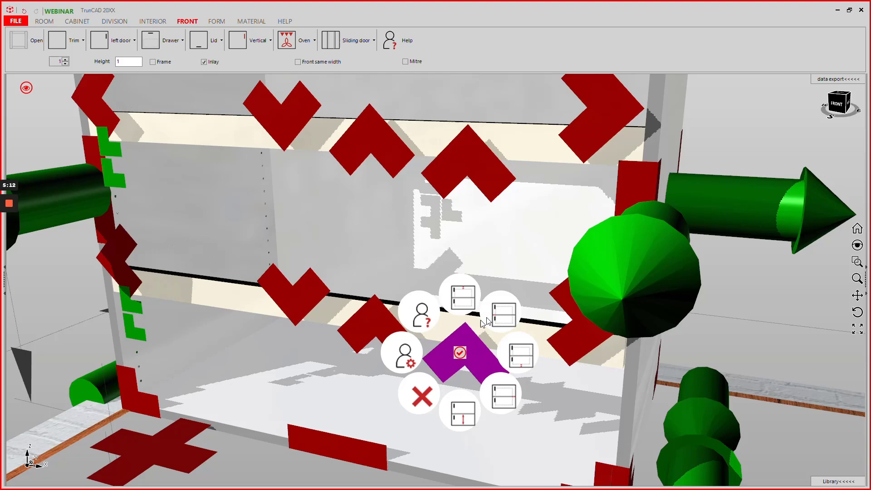
{"action": "left_click", "coordinate": [485, 318]}
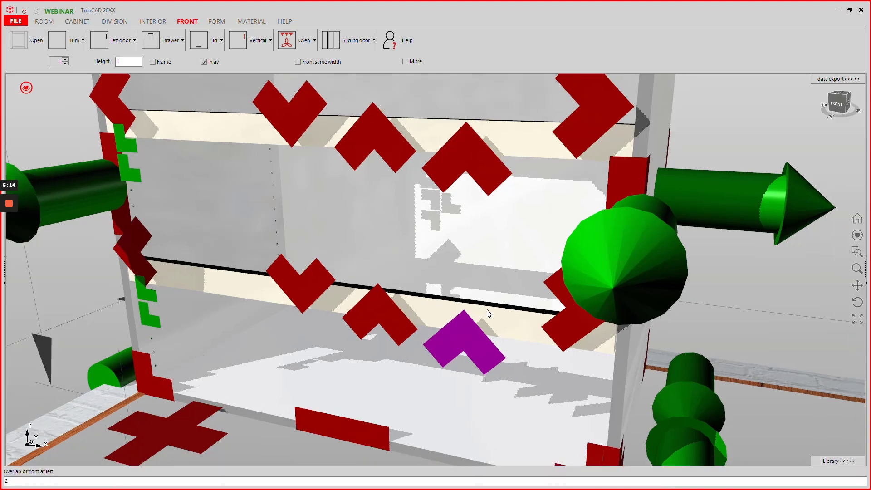
{"action": "key", "text": "Return"}
{"action": "left_click", "coordinate": [465, 346]}
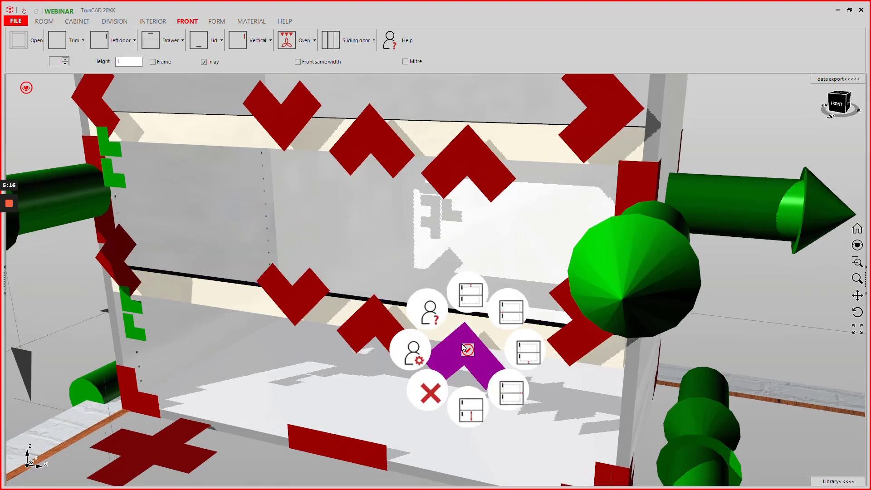
{"action": "left_click", "coordinate": [505, 390]}
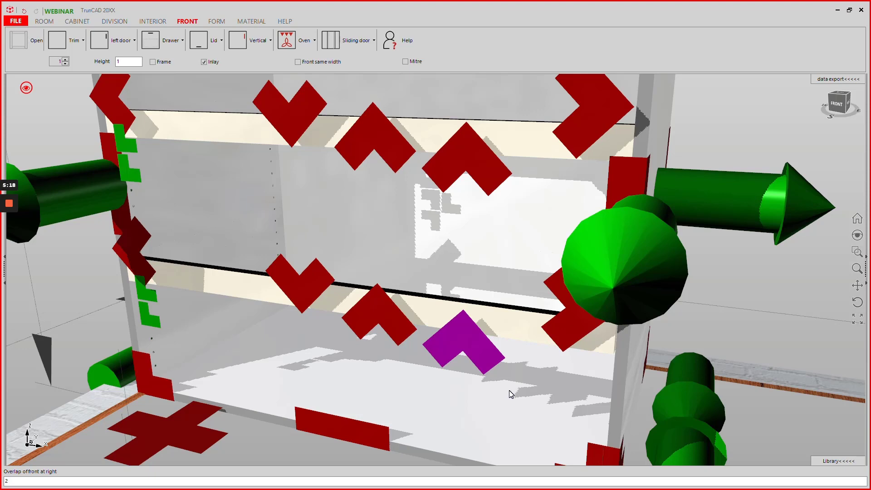
{"action": "type", "text": "2"}
{"action": "key", "text": "Return"}
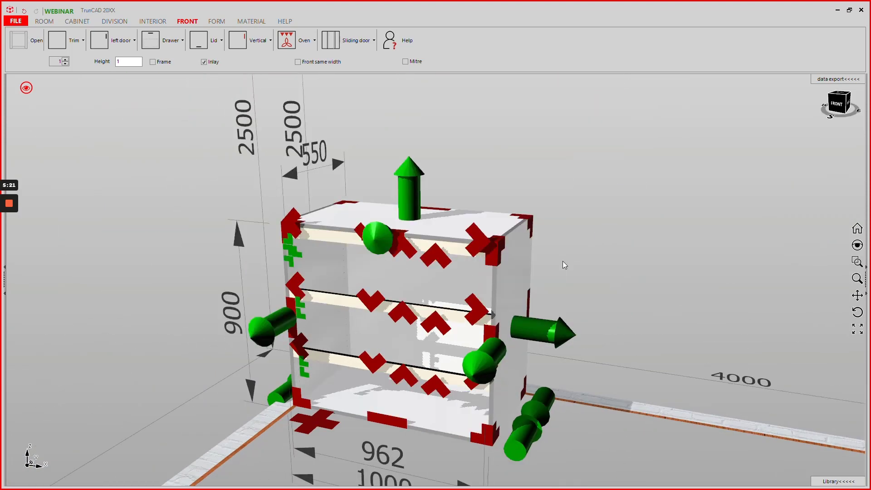
Try an inlay drawer in the cabinet's upper large compartment, then undo its placement.
{"action": "middle_click_drag", "start_coordinate": [562, 261], "coordinate": [535, 252]}
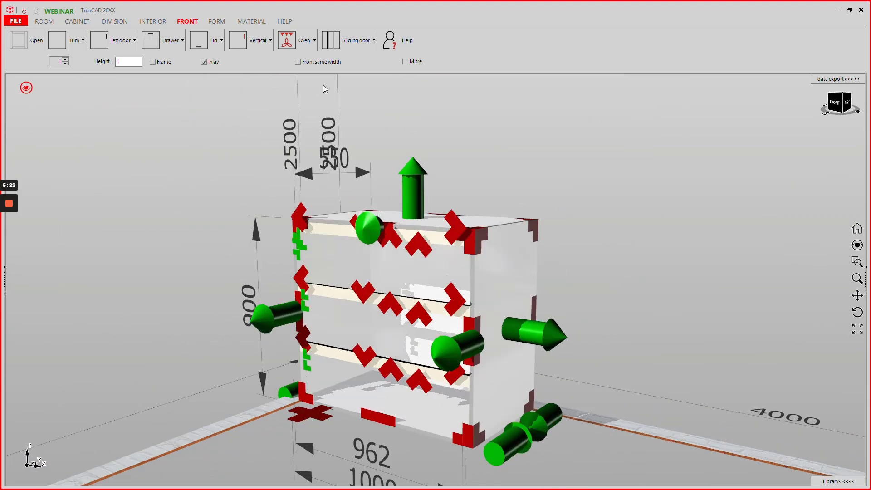
{"action": "left_click", "coordinate": [170, 42]}
{"action": "left_click", "coordinate": [114, 124]}
{"action": "left_click", "coordinate": [181, 42]}
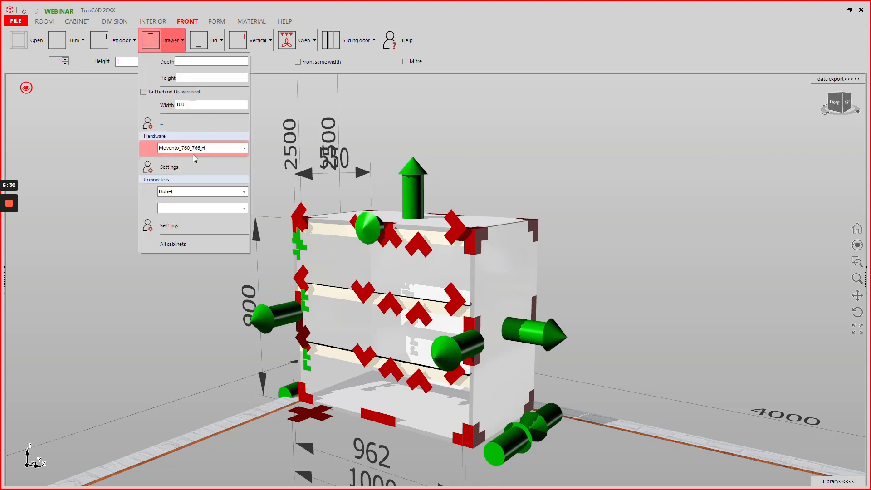
{"action": "left_click", "coordinate": [112, 137]}
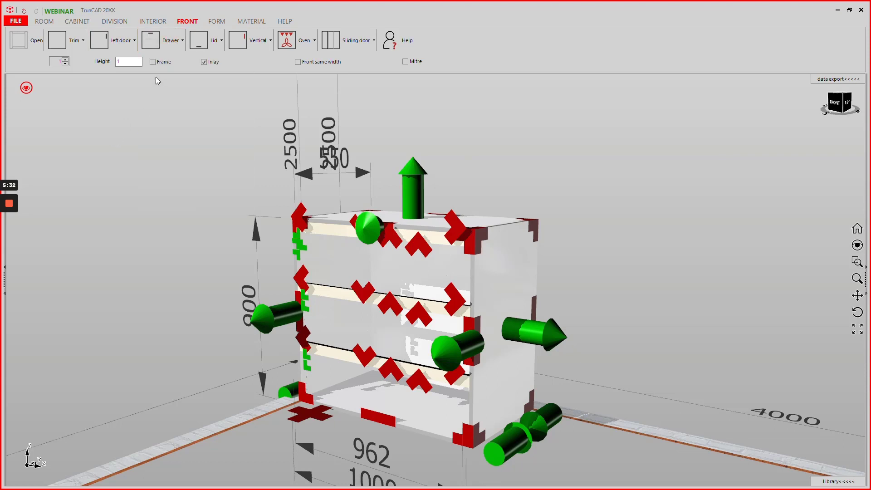
{"action": "left_click", "coordinate": [153, 43]}
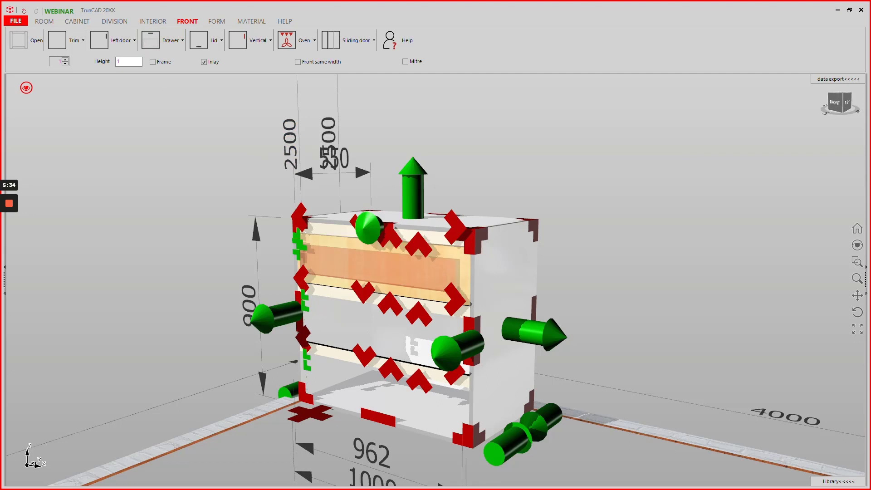
{"action": "left_click", "coordinate": [319, 211]}
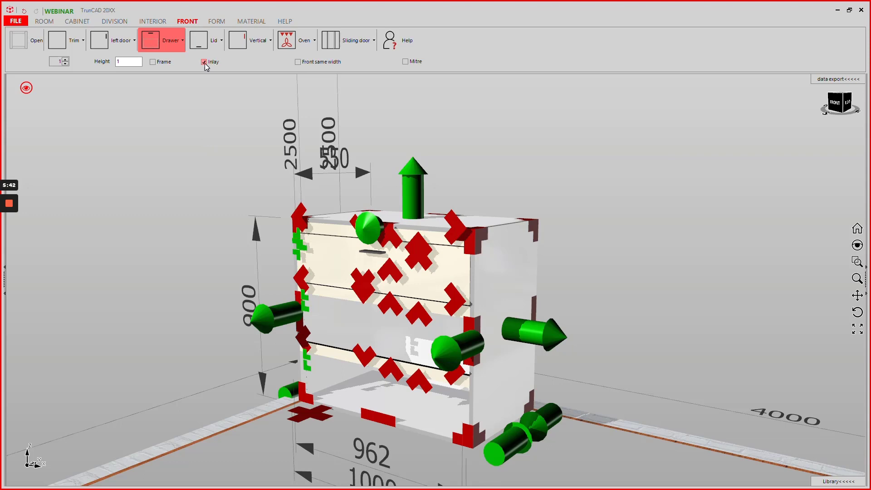
{"action": "left_click", "coordinate": [23, 11]}
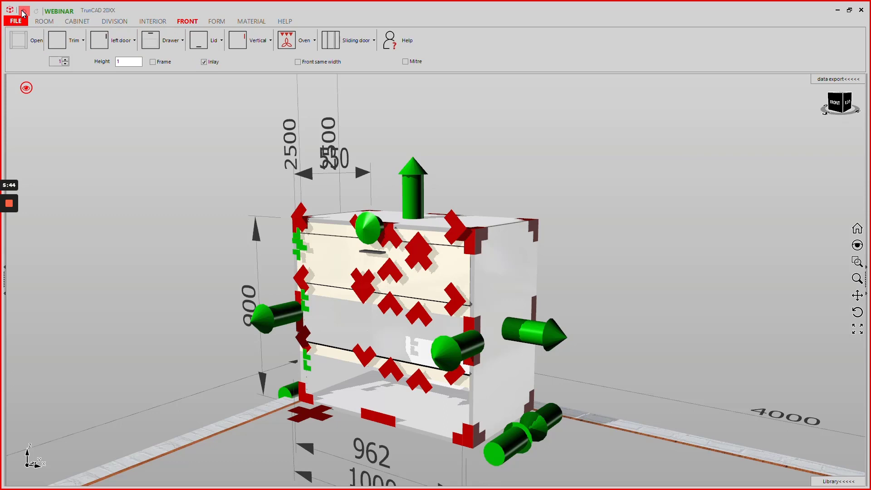
Turn off the inlay option and add overlay drawers to the three large compartments.
{"action": "left_click", "coordinate": [204, 62]}
{"action": "left_click", "coordinate": [146, 41]}
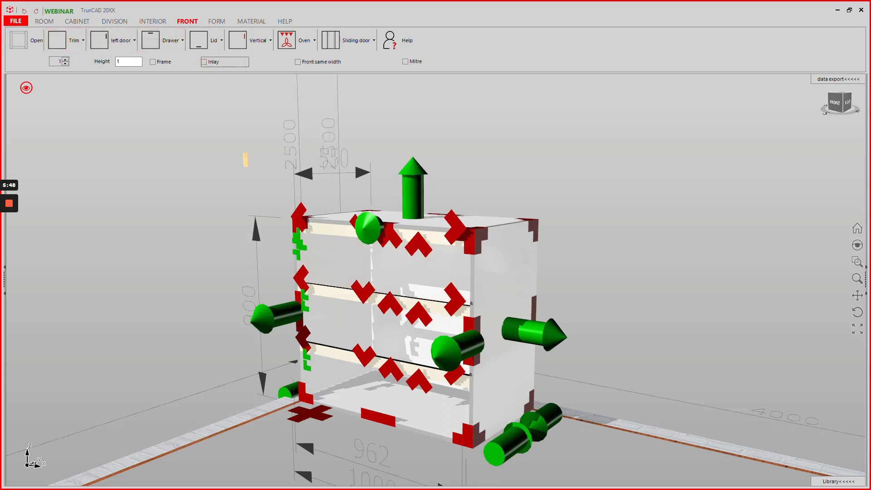
{"action": "left_click", "coordinate": [330, 249]}
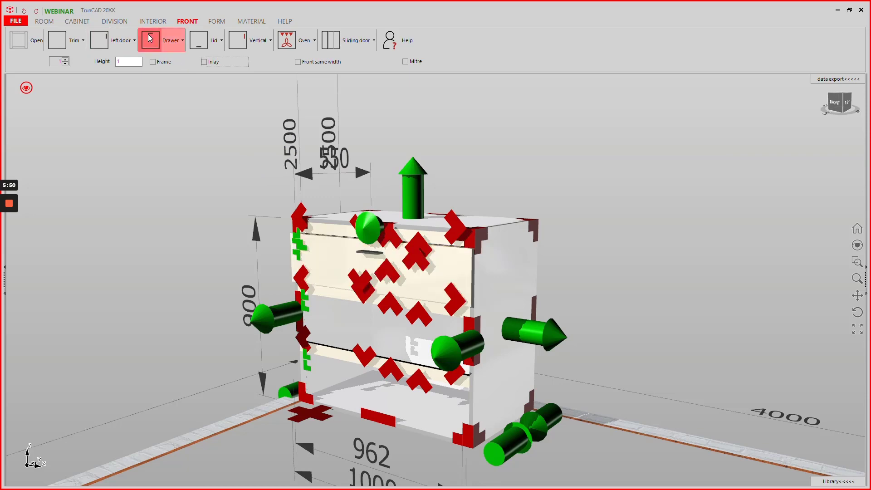
{"action": "left_click", "coordinate": [148, 35]}
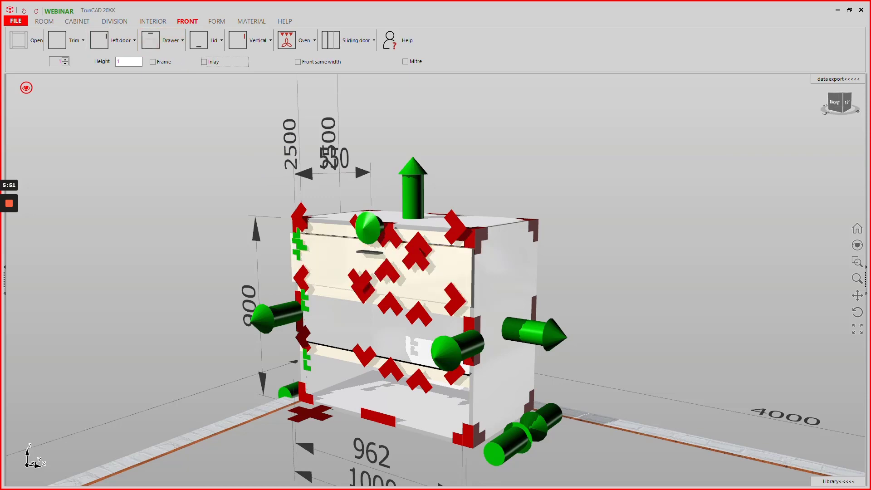
{"action": "left_click", "coordinate": [300, 282]}
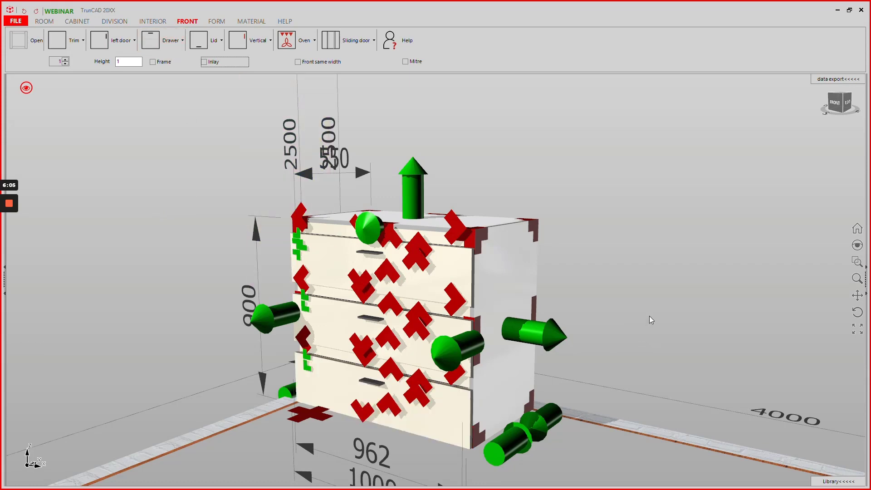
Set all the drawer fronts to no handle.
{"action": "middle_click_drag", "start_coordinate": [587, 279], "coordinate": [603, 294]}
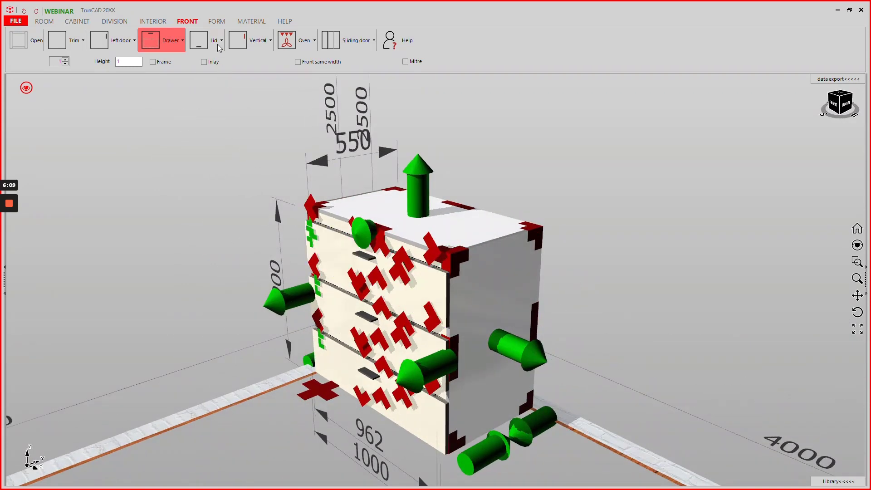
{"action": "left_click", "coordinate": [258, 42]}
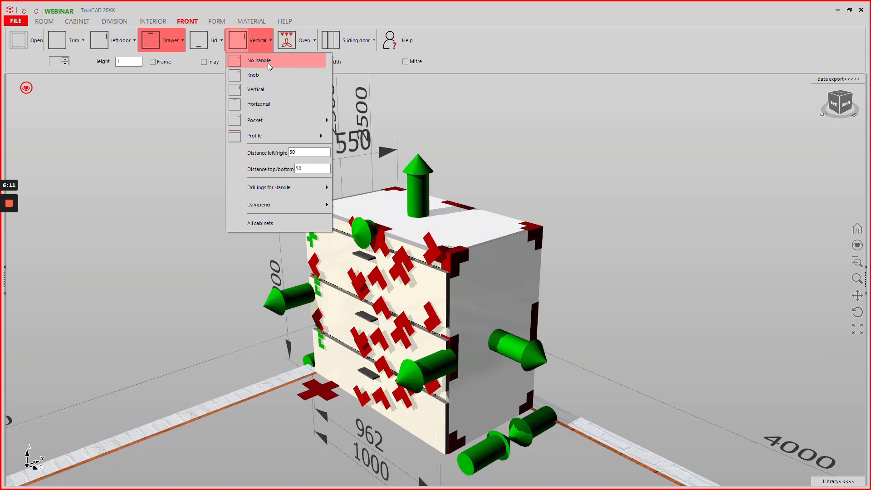
{"action": "left_click", "coordinate": [258, 61]}
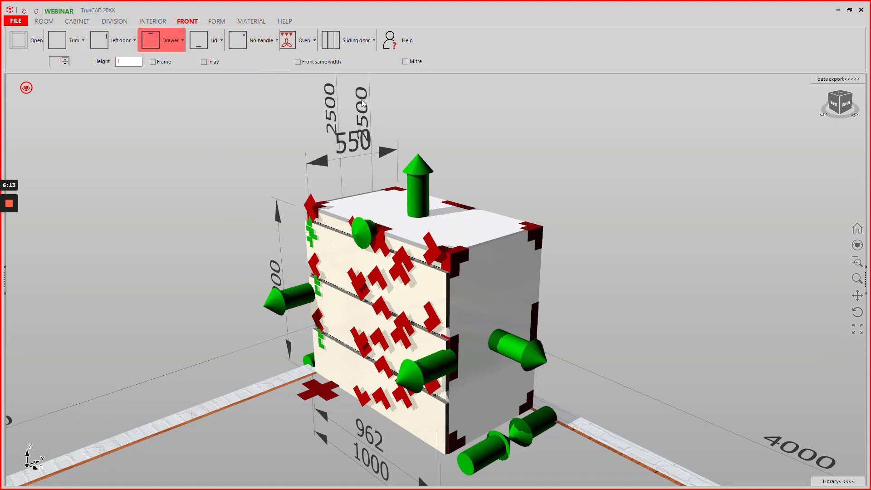
Set the top overlap of the uppermost drawer front to 10.
{"action": "scroll", "coordinate": [457, 246], "scroll_direction": "up", "scroll_amount": 3}
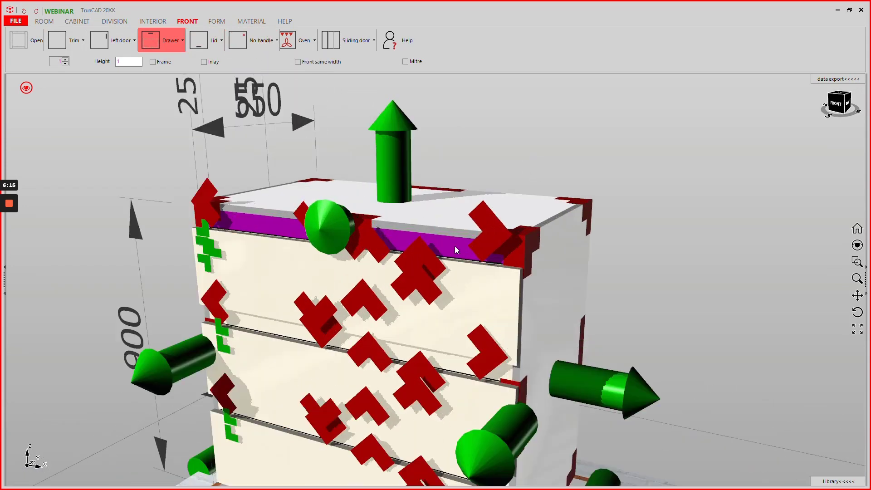
{"action": "middle_click_drag", "start_coordinate": [454, 247], "coordinate": [455, 272]}
{"action": "scroll", "coordinate": [454, 246], "scroll_direction": "up", "scroll_amount": 1}
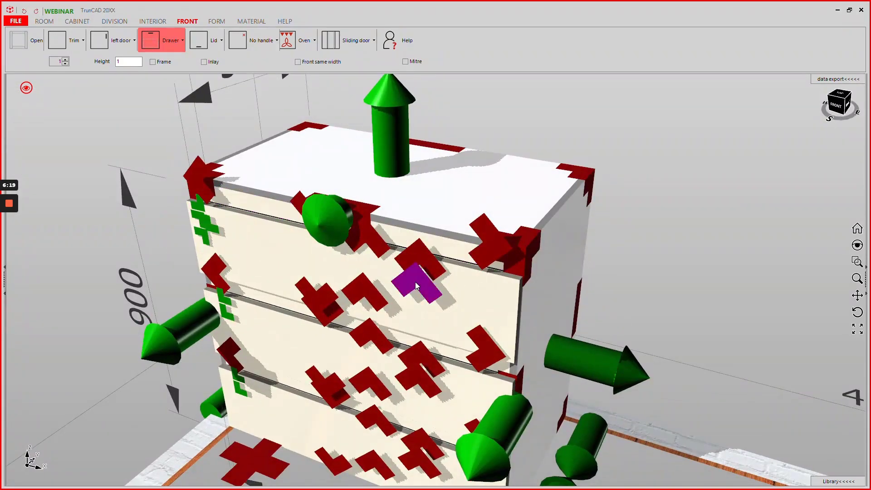
{"action": "left_click", "coordinate": [415, 282]}
{"action": "left_click", "coordinate": [412, 236]}
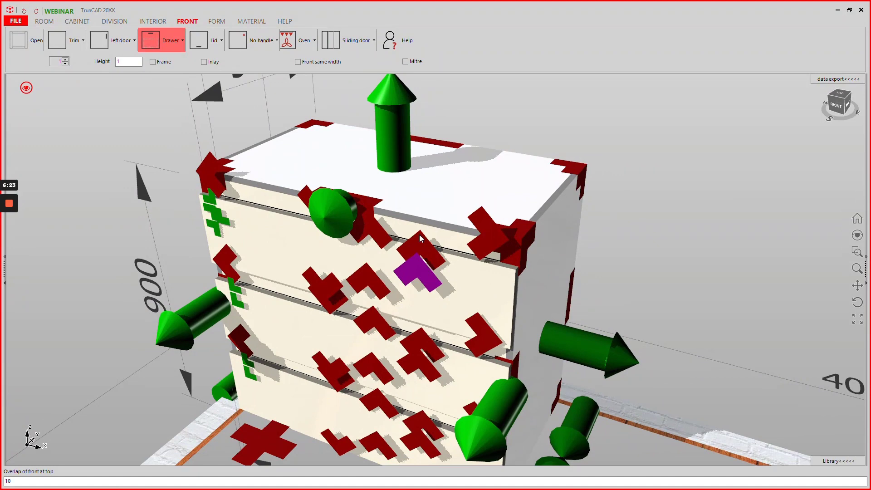
{"action": "key", "text": "Return"}
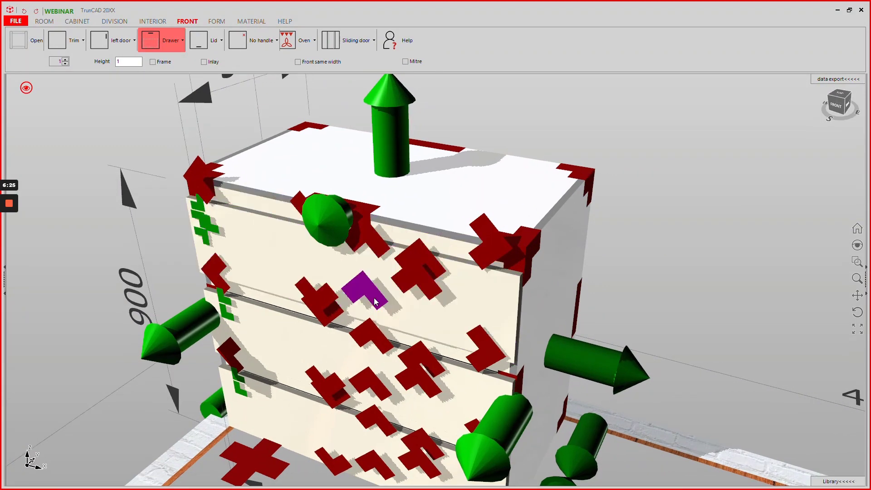
{"action": "left_click", "coordinate": [375, 301]}
{"action": "left_click", "coordinate": [381, 373]}
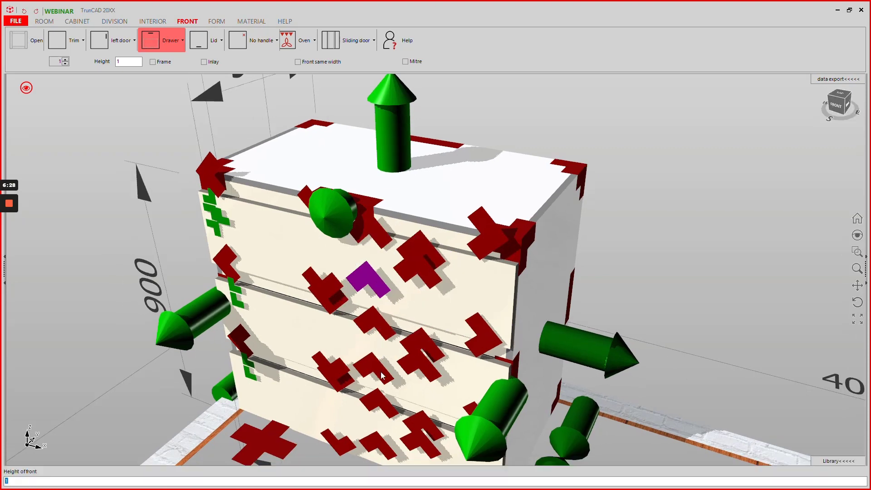
{"action": "key", "text": "Return"}
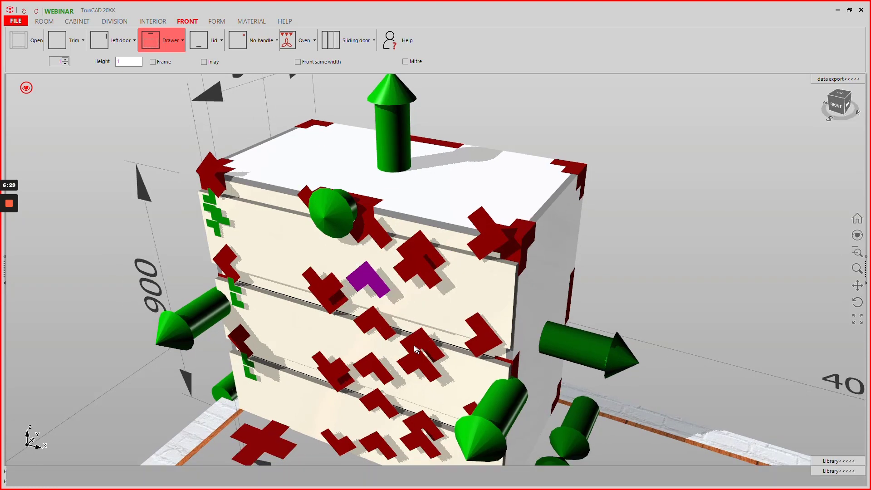
Set the bottom overlap of the uppermost drawer front to 10.
{"action": "left_click", "coordinate": [379, 298]}
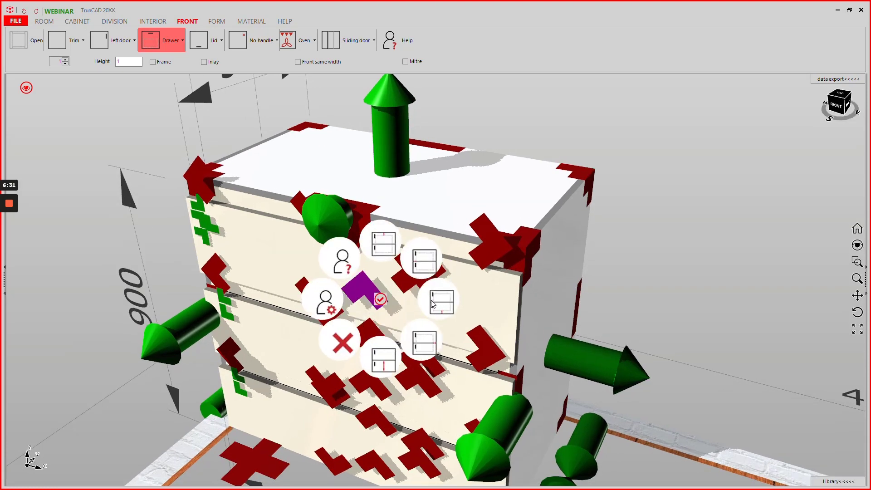
{"action": "left_click", "coordinate": [440, 301]}
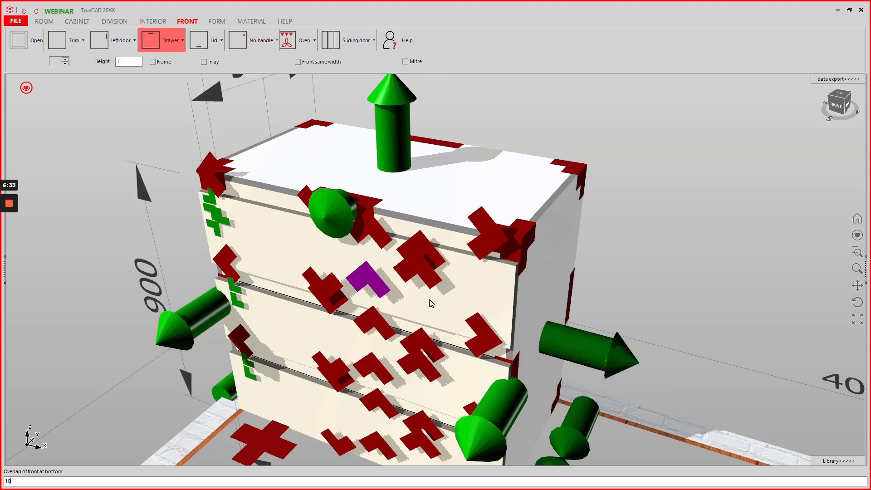
{"action": "key", "text": "Return"}
Set the top overlap of the middle drawer front to 10 and adjust its bottom overlap.
{"action": "scroll", "coordinate": [444, 219], "scroll_direction": "down", "scroll_amount": 2}
{"action": "scroll", "coordinate": [367, 350], "scroll_direction": "up", "scroll_amount": 4}
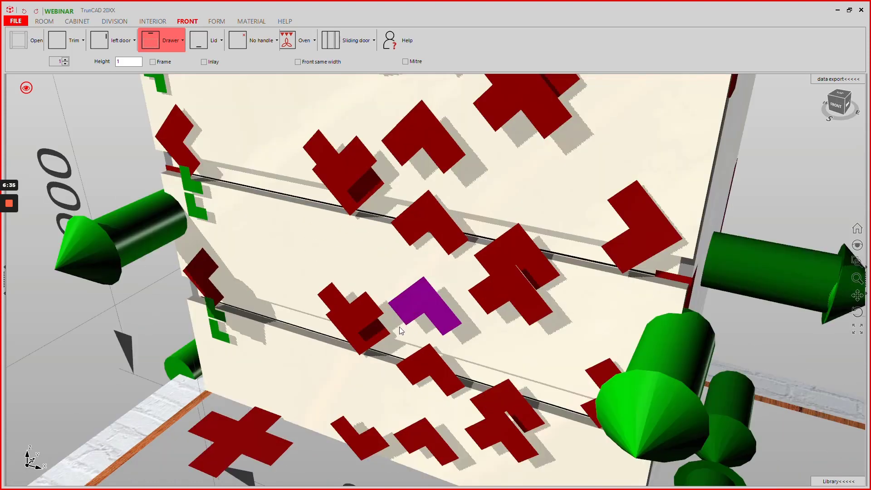
{"action": "left_click", "coordinate": [416, 299]}
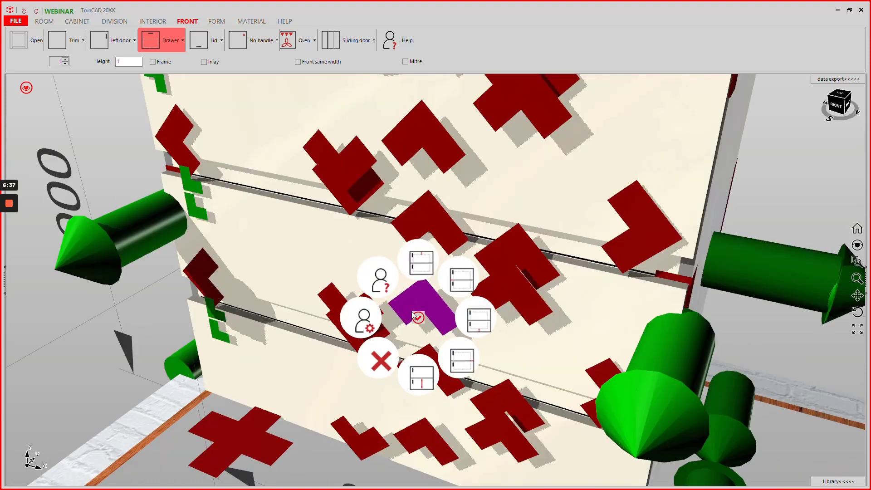
{"action": "left_click", "coordinate": [421, 266]}
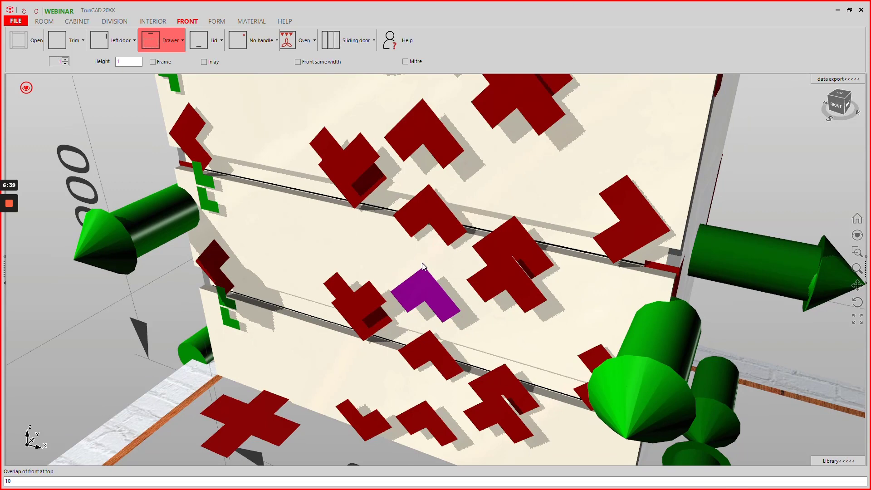
{"action": "key", "text": "Return"}
{"action": "left_click", "coordinate": [426, 297]}
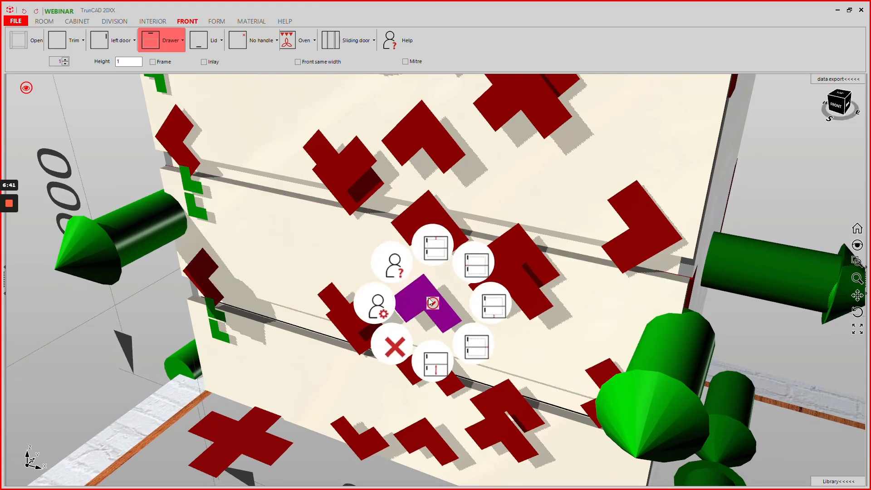
{"action": "left_click", "coordinate": [500, 311]}
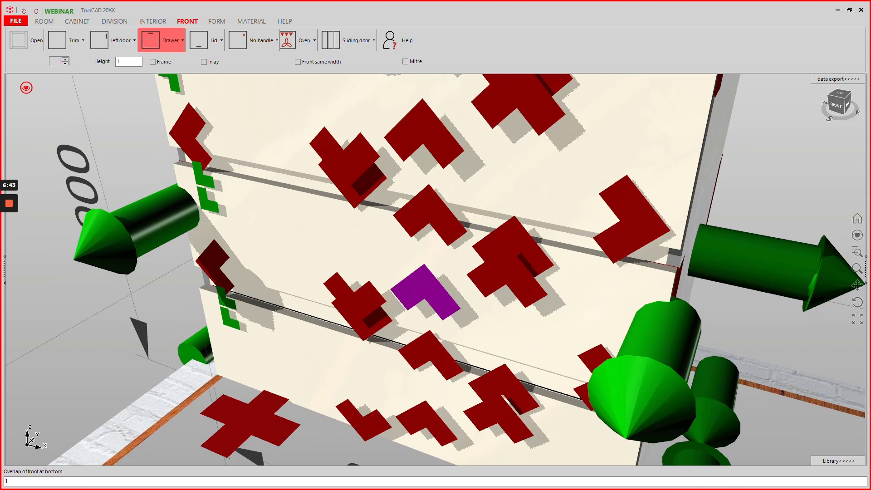
{"action": "key", "text": "Return"}
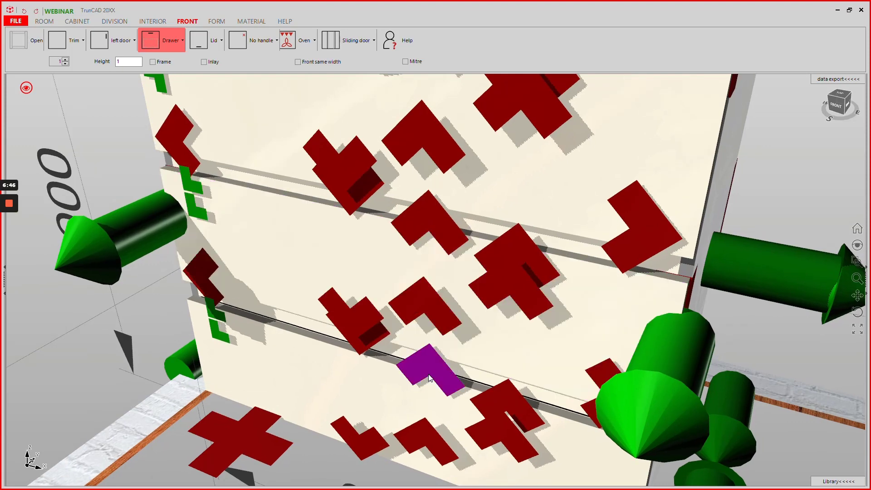
Set the top overlap of the lowest drawer front to 10.
{"action": "left_click", "coordinate": [424, 439]}
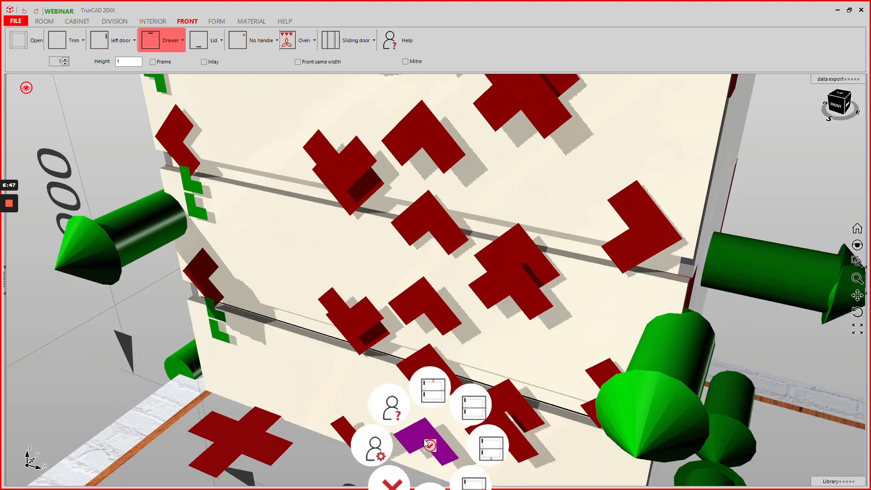
{"action": "left_click", "coordinate": [433, 398]}
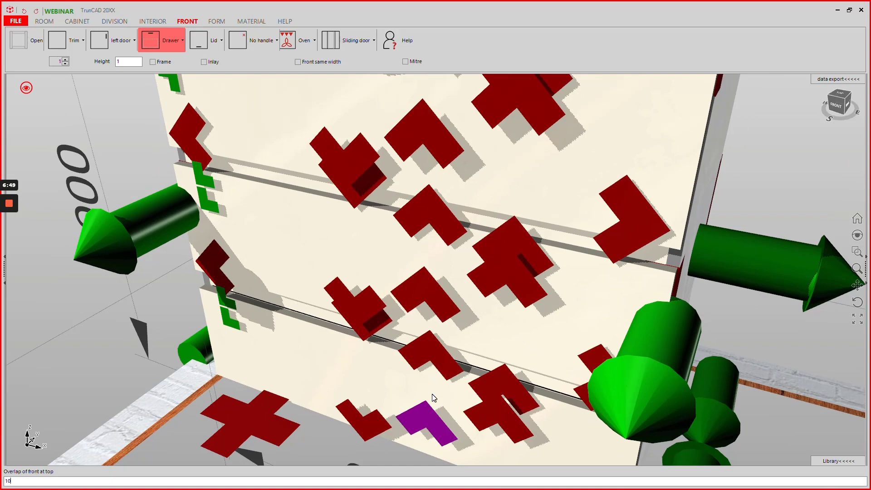
{"action": "type", "text": "10"}
{"action": "key", "text": "Return"}
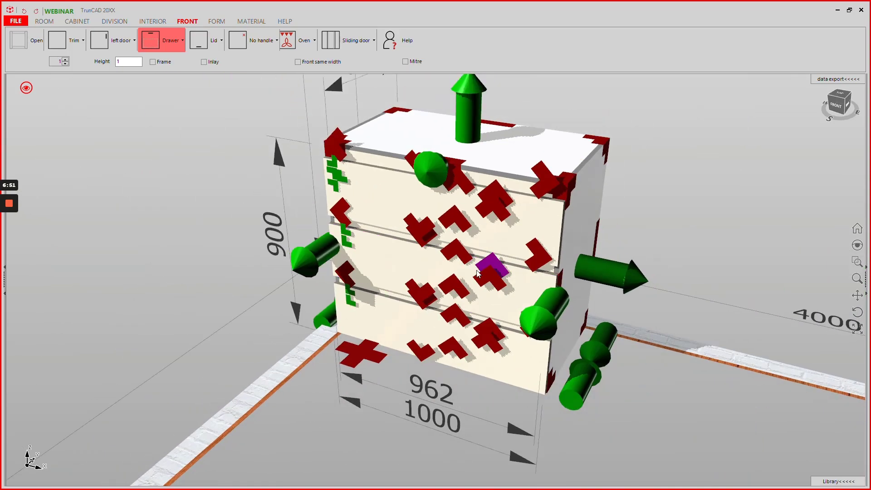
Hide the cabinet's editing arrows and symbols so only the model and its dimensions are displayed.
{"action": "middle_click_drag", "start_coordinate": [345, 254], "coordinate": [478, 252]}
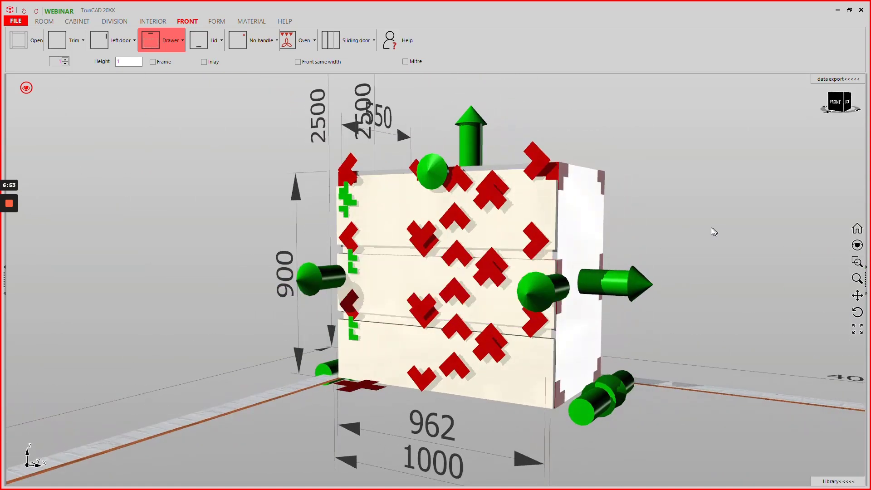
{"action": "left_click", "coordinate": [30, 89]}
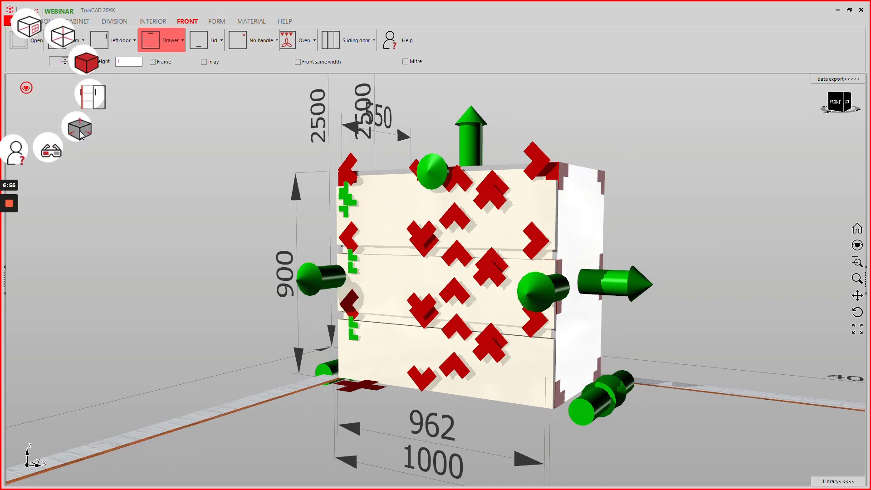
{"action": "left_click", "coordinate": [80, 132]}
{"action": "left_click", "coordinate": [81, 134]}
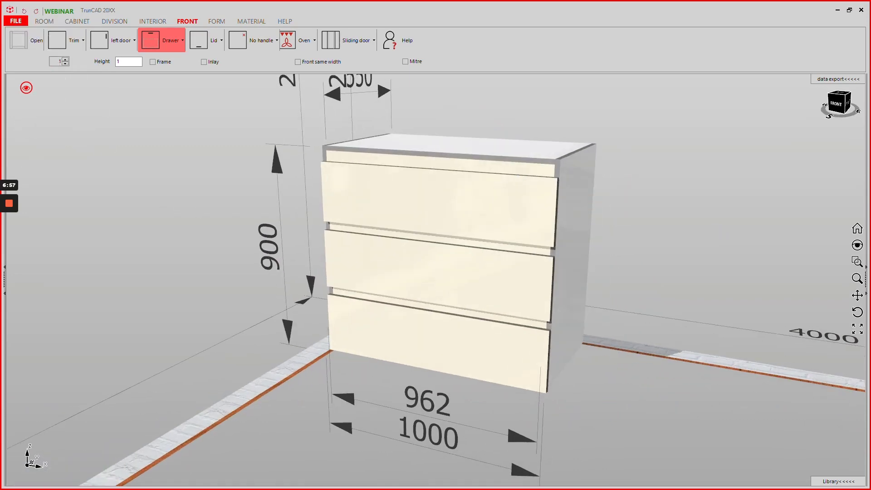